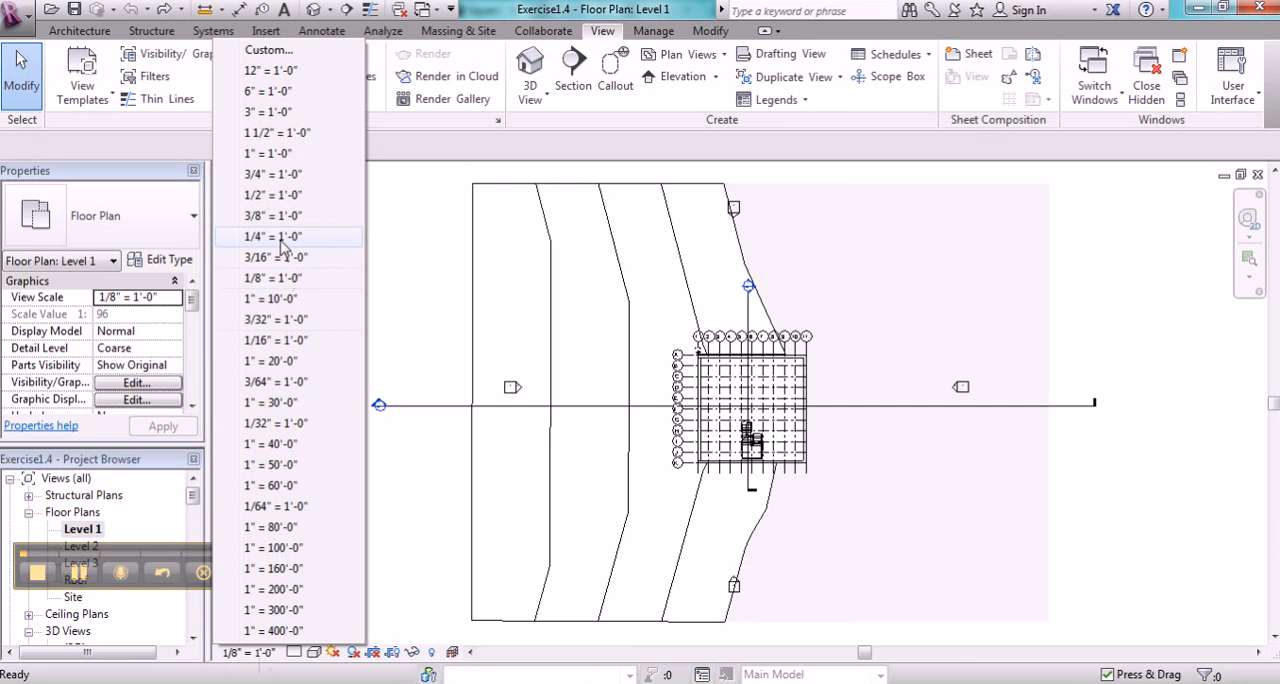
- Set the Level 1 view scale to 1/4" = 1'-0" and create a sheet with the E1 30x42 Horizontal titleblock
{"action": "left_click", "coordinate": [272, 237]}
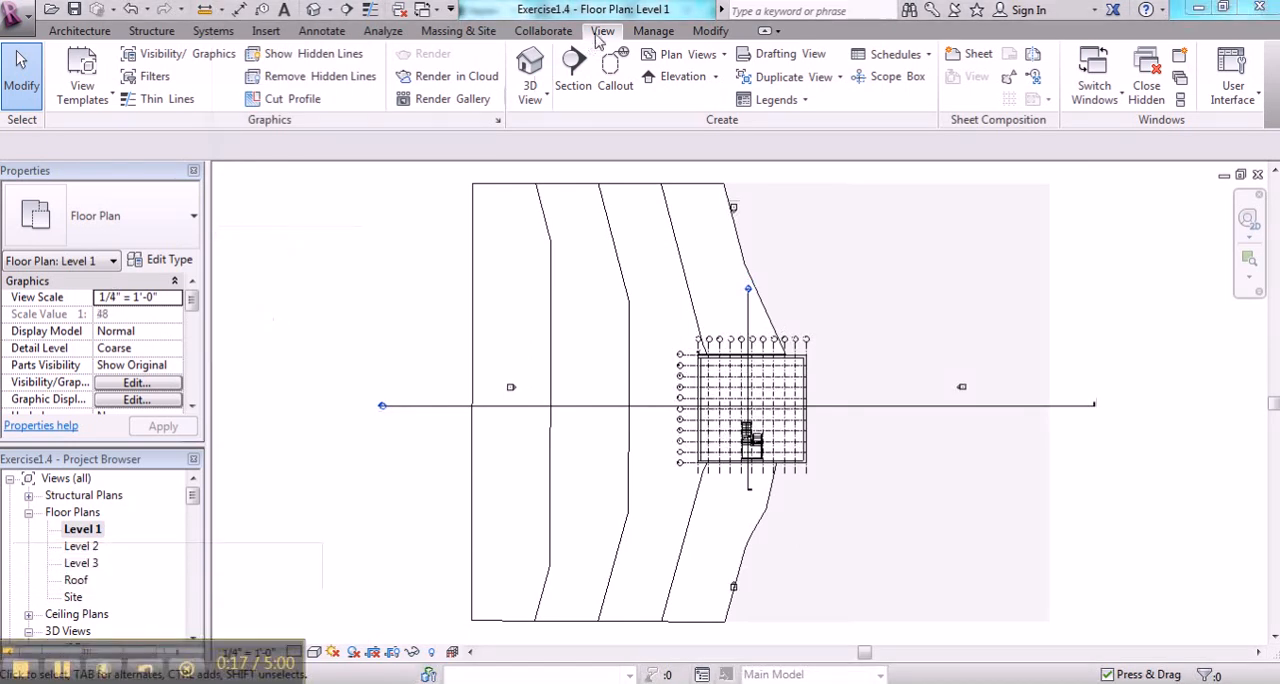
{"action": "left_click", "coordinate": [966, 53]}
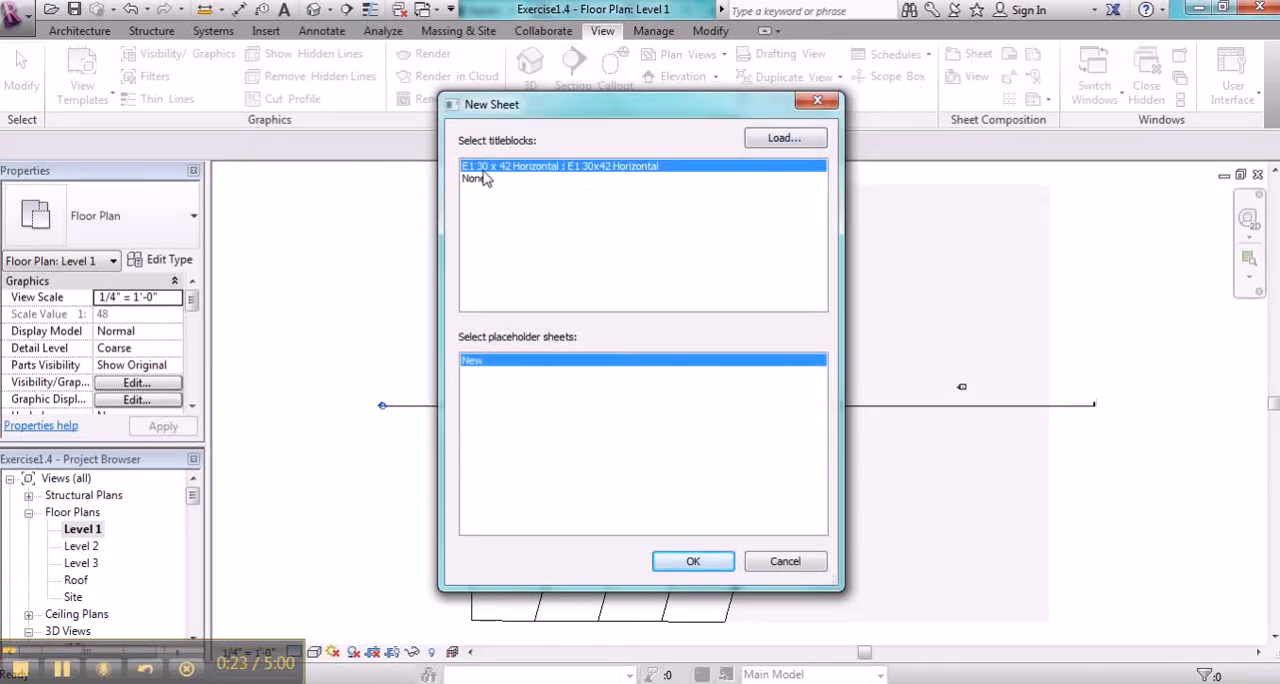
{"action": "left_click", "coordinate": [679, 563]}
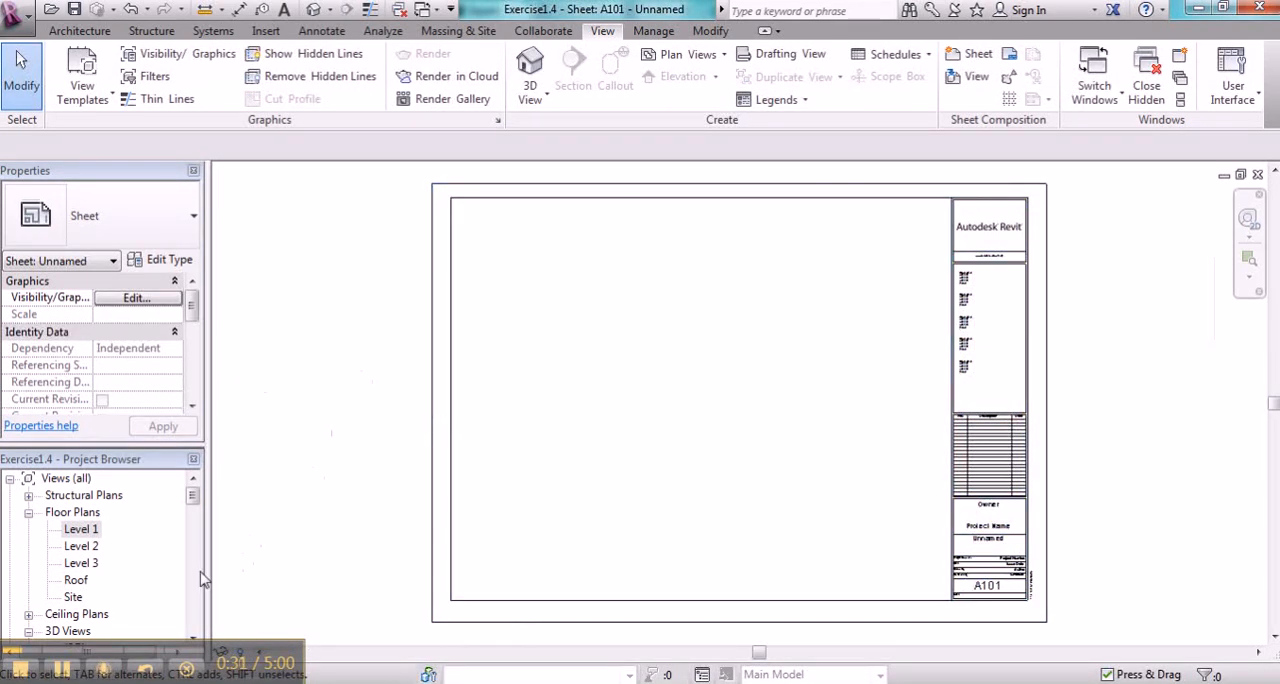
- Expand the Sheets (all) branch of the project's view tree to locate sheet A101
{"action": "scroll", "coordinate": [200, 590], "scroll_direction": "down", "scroll_amount": 3}
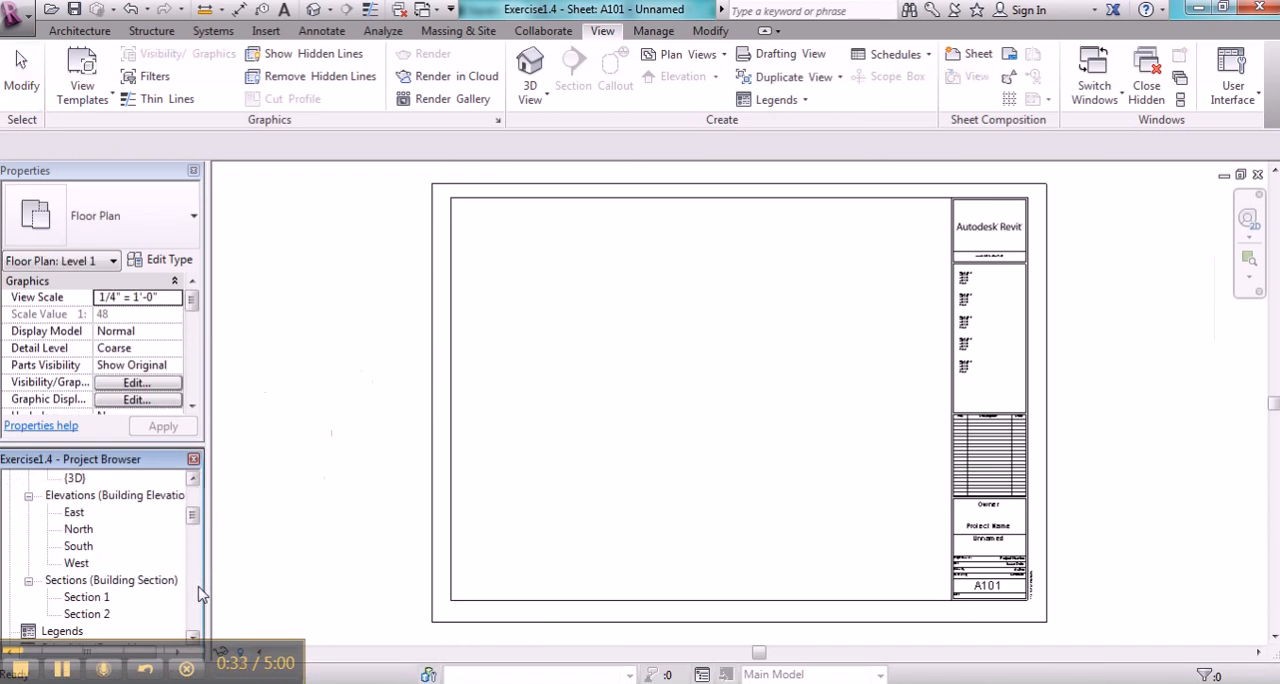
{"action": "scroll", "coordinate": [200, 593], "scroll_direction": "down", "scroll_amount": 3}
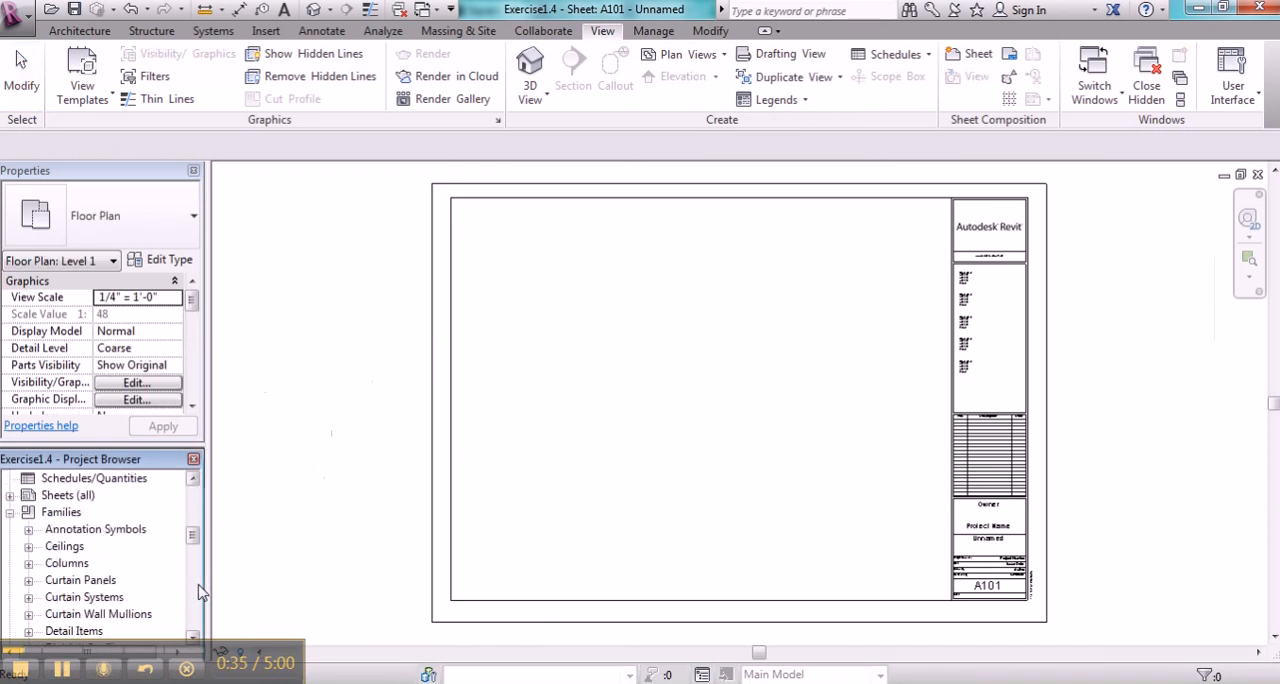
{"action": "left_click", "coordinate": [10, 496]}
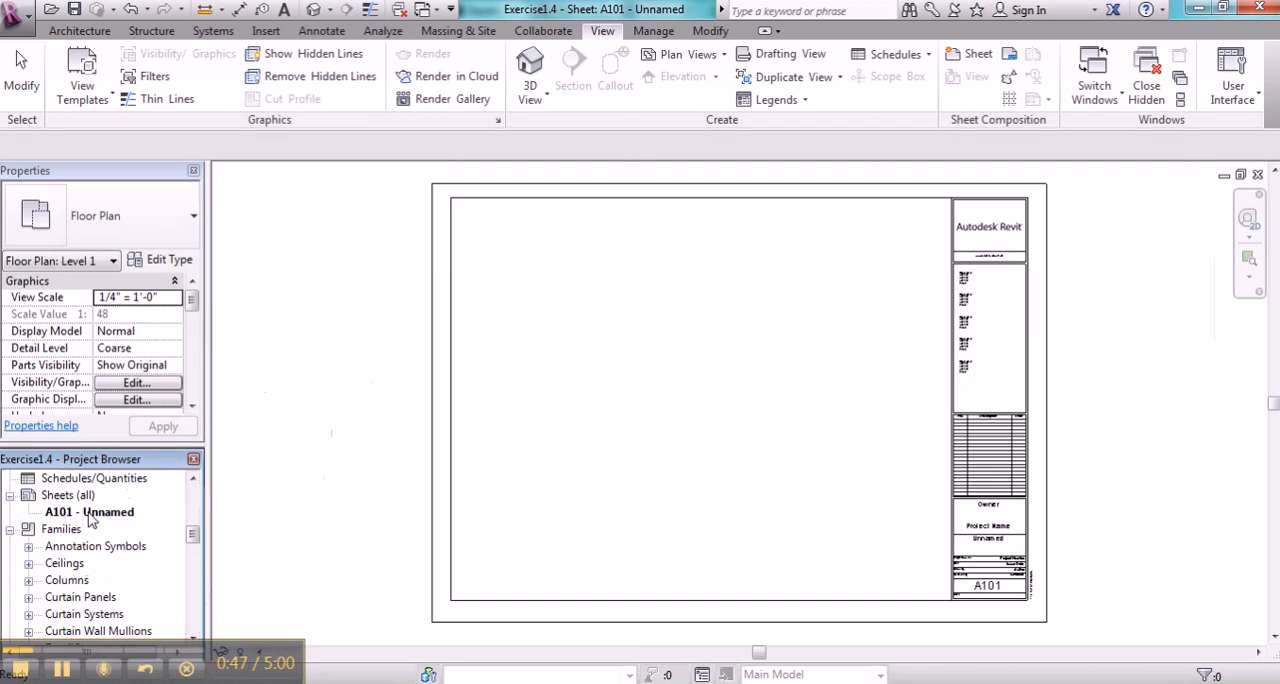
{"action": "left_click", "coordinate": [403, 487]}
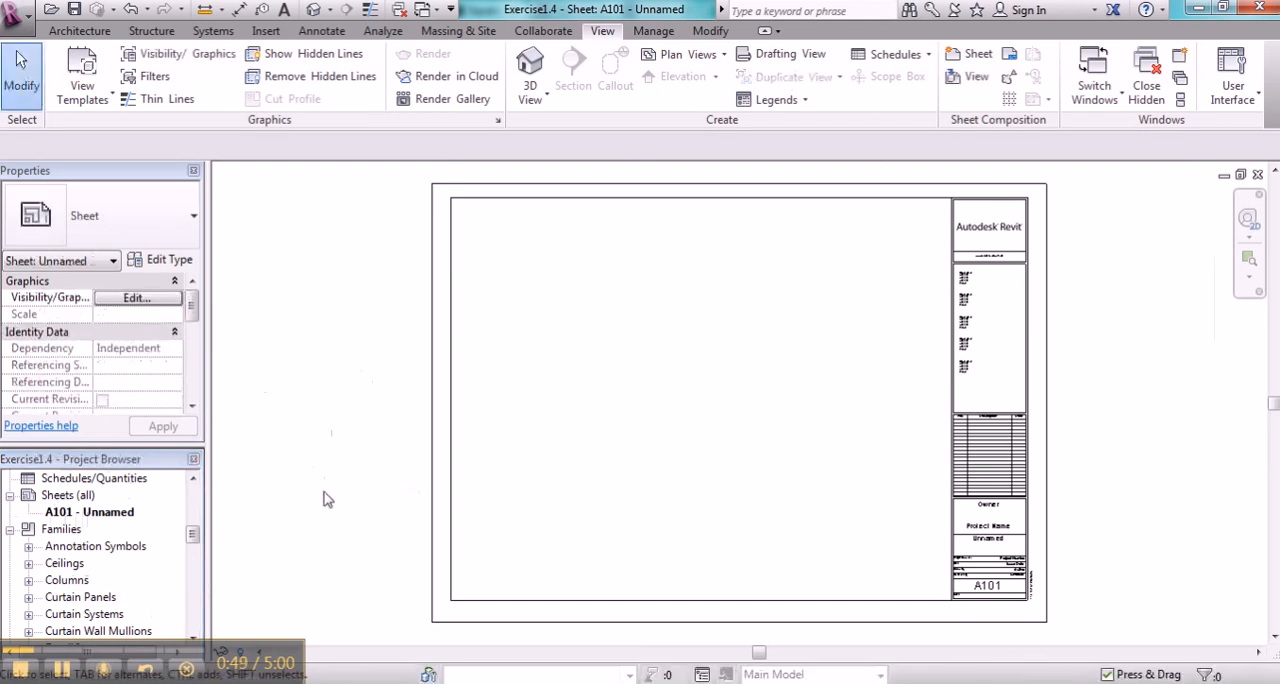
- Try placing the uncropped Level 1 floor plan on sheet A101, and delete the viewport again
{"action": "left_click", "coordinate": [197, 508]}
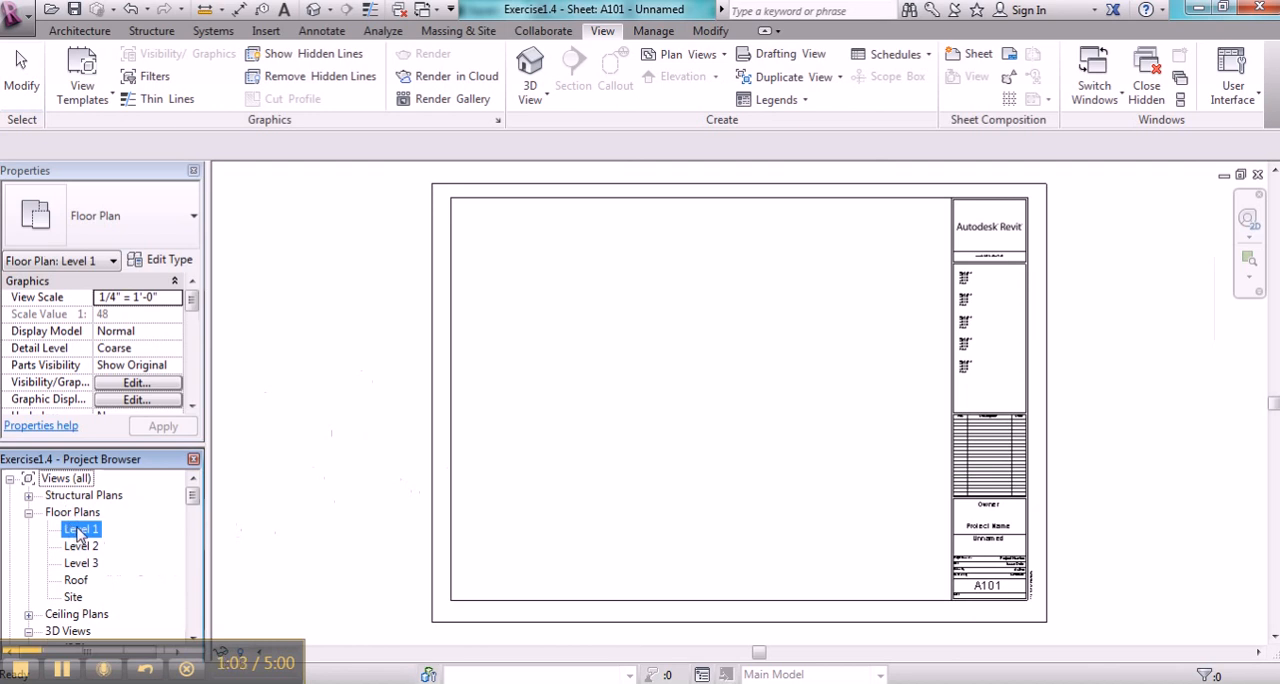
{"action": "left_click_drag", "start_coordinate": [78, 528], "coordinate": [563, 421]}
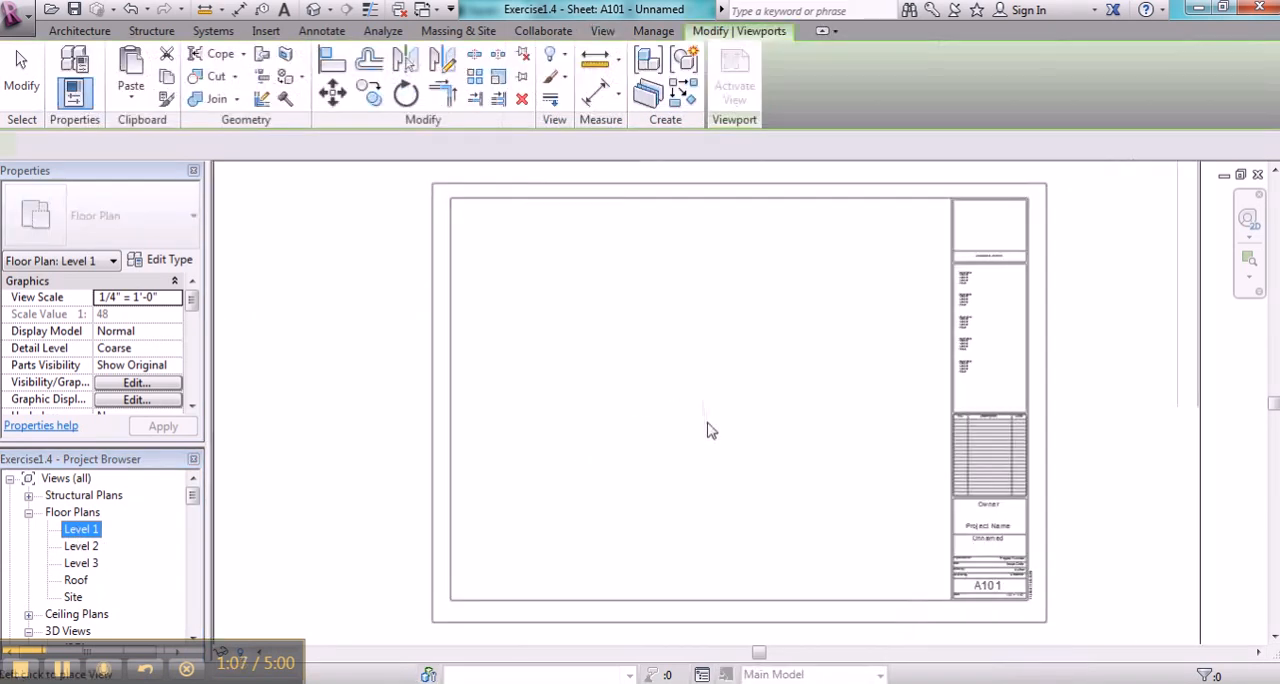
{"action": "left_click", "coordinate": [675, 452]}
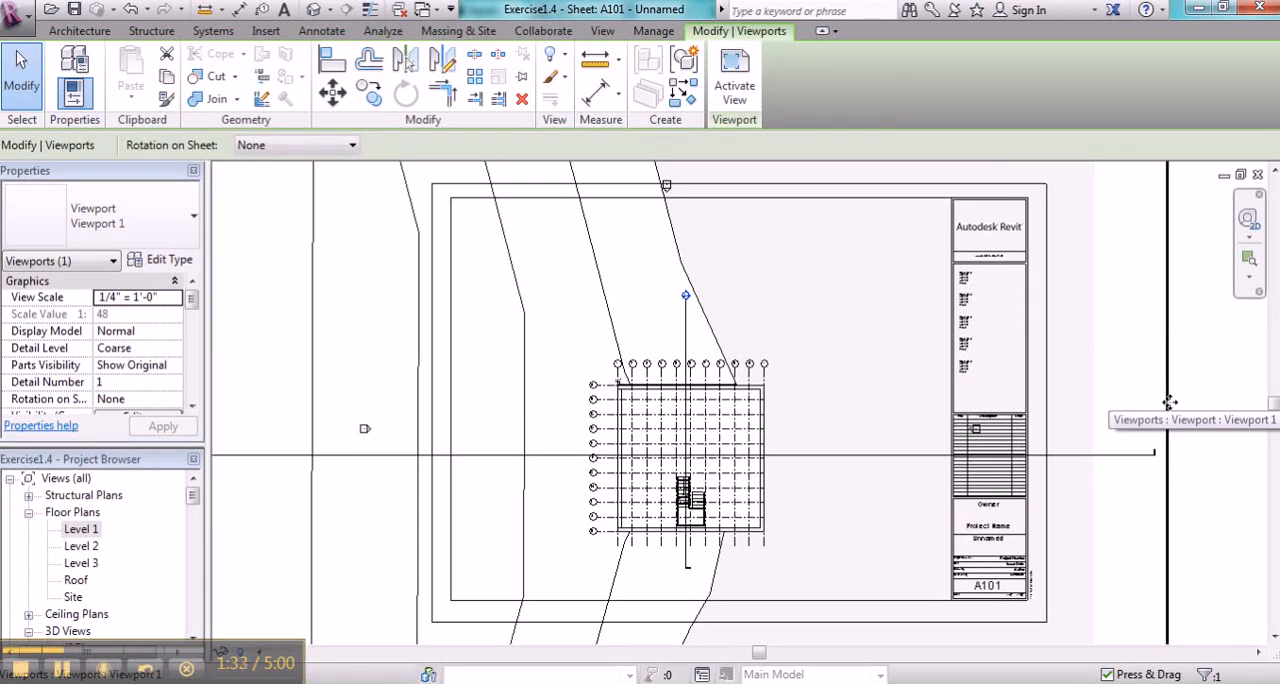
{"action": "key", "text": "Delete"}
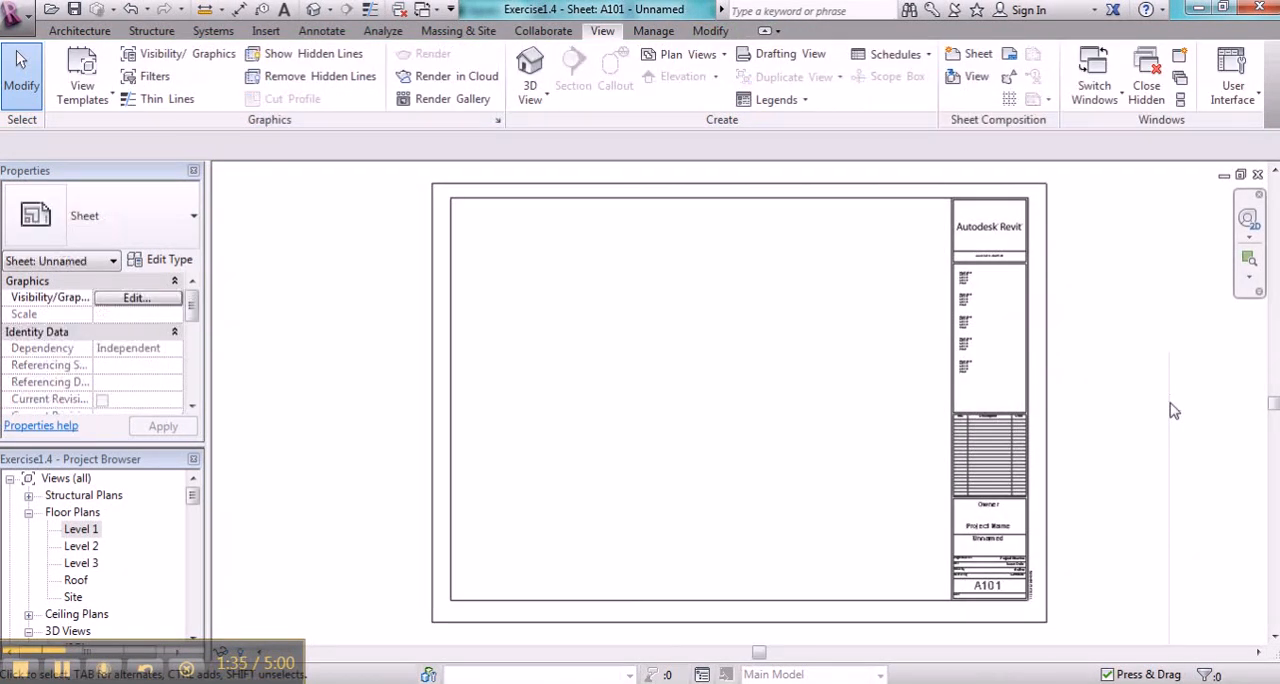
- Show the crop region of the Level 1 floor plan and shrink all four sides closely around the building grid
{"action": "double_click", "coordinate": [85, 530]}
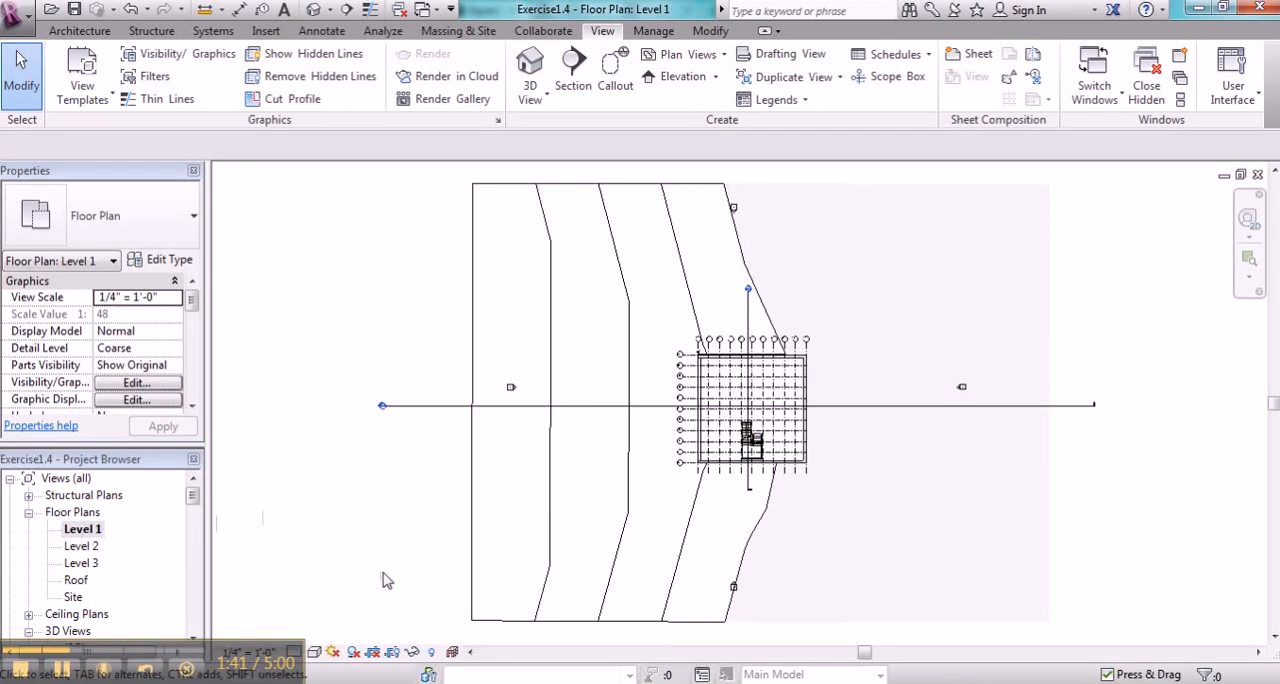
{"action": "left_click", "coordinate": [396, 656]}
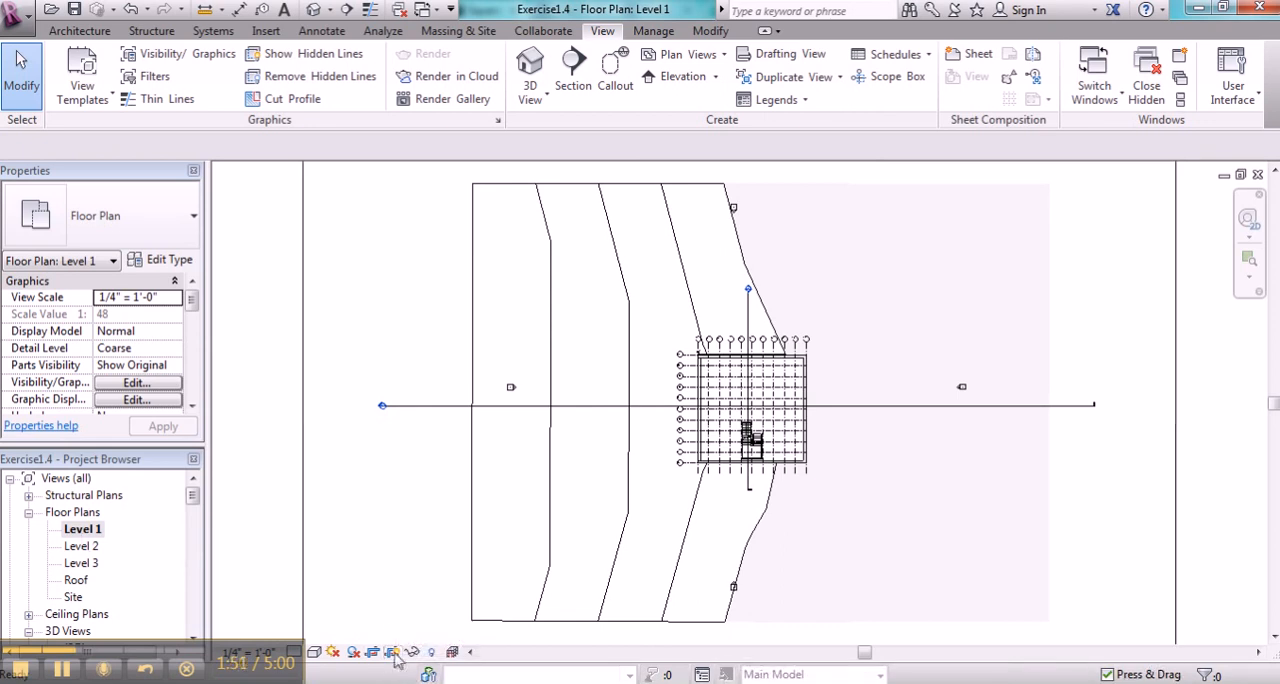
{"action": "right_click", "coordinate": [343, 516]}
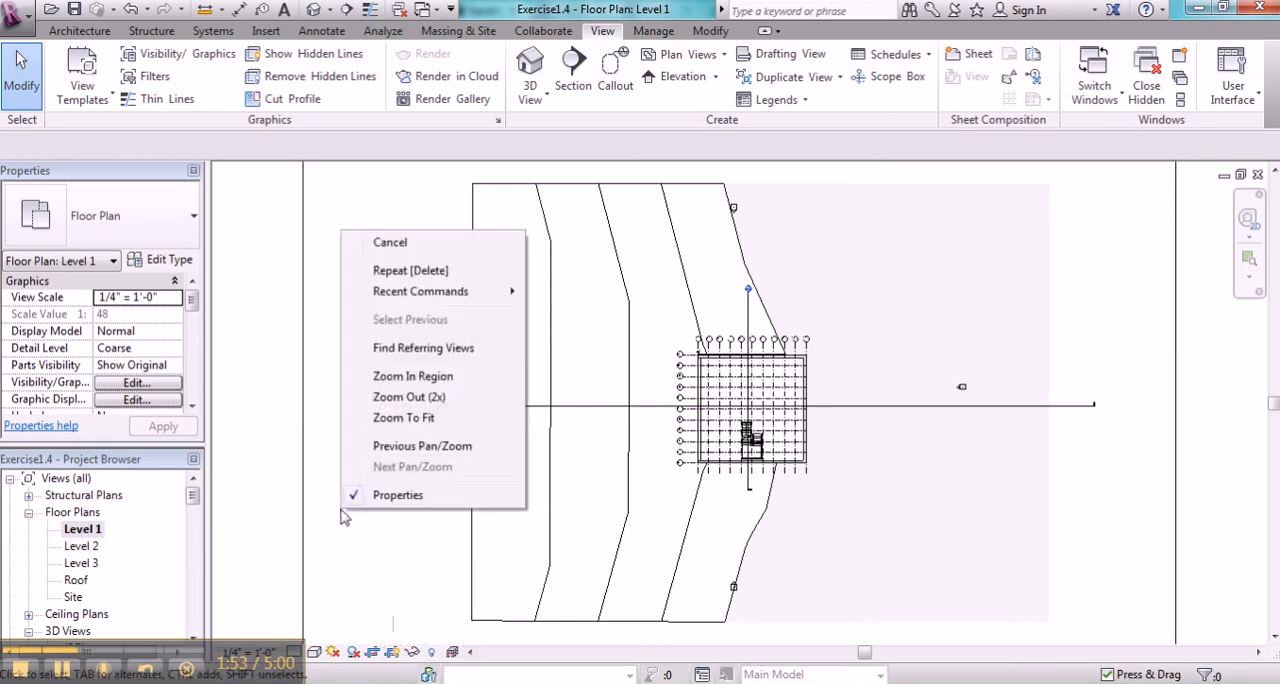
{"action": "left_click", "coordinate": [403, 397]}
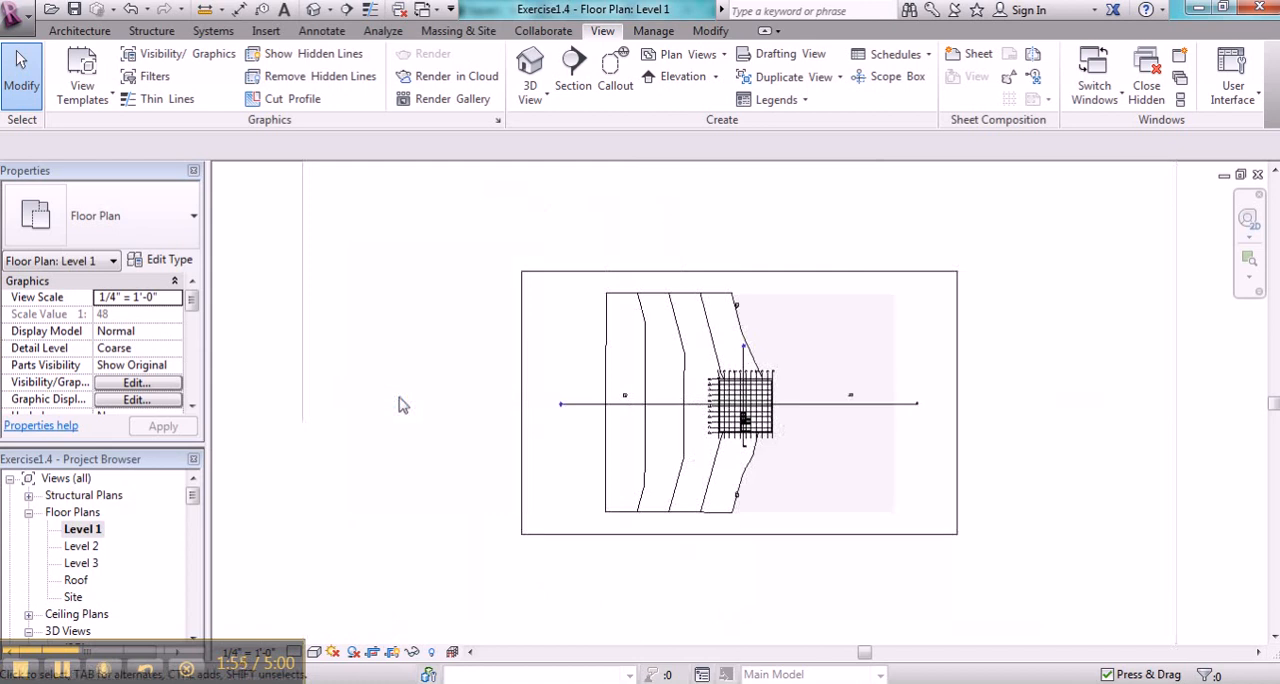
{"action": "left_click", "coordinate": [540, 271]}
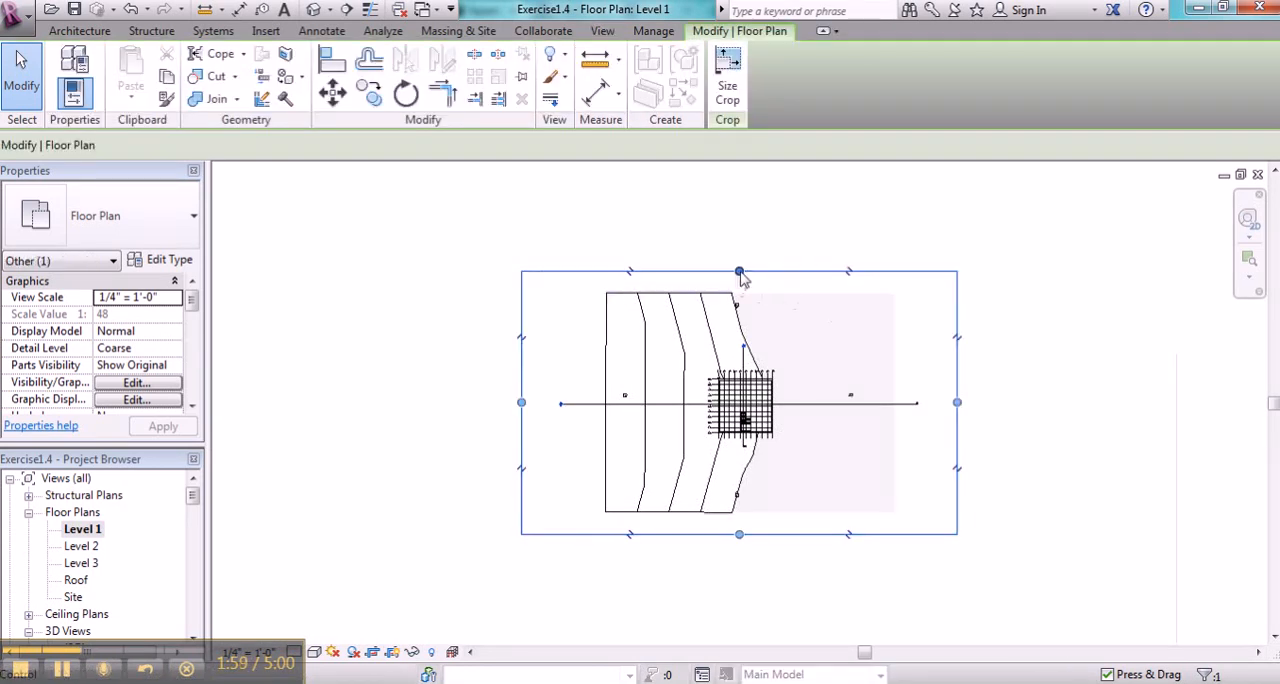
{"action": "left_click_drag", "start_coordinate": [739, 271], "coordinate": [740, 367]}
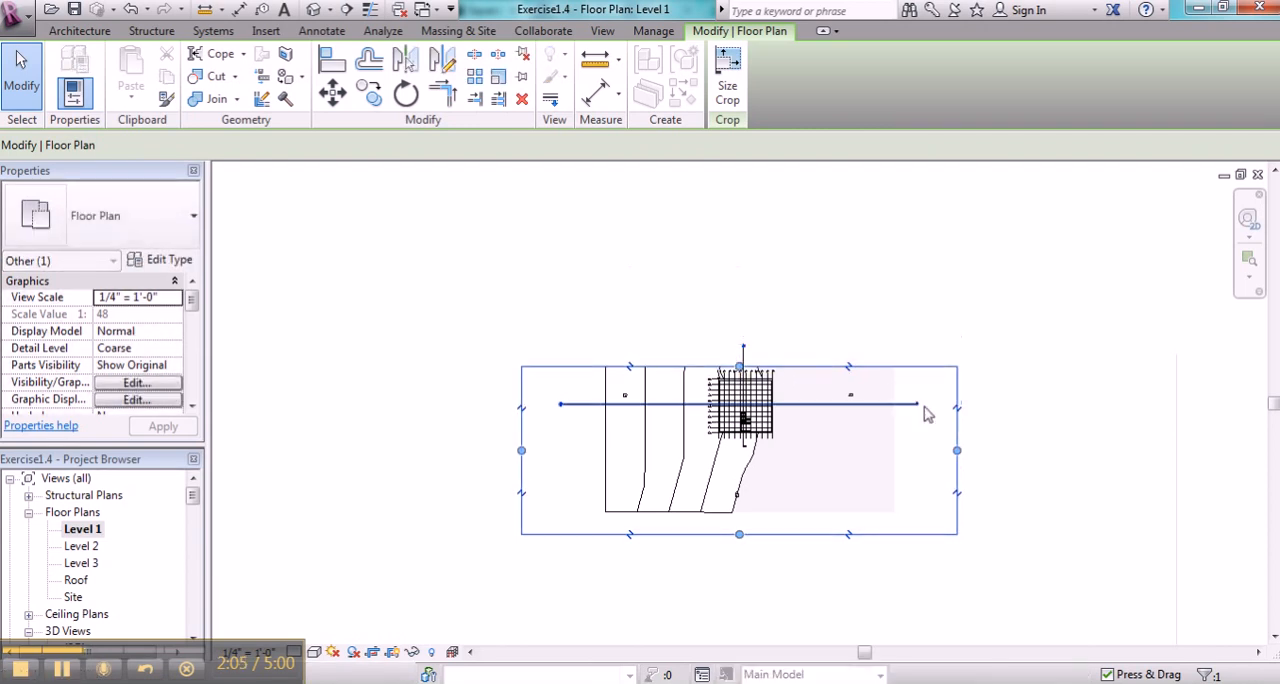
{"action": "left_click_drag", "start_coordinate": [957, 450], "coordinate": [773, 520]}
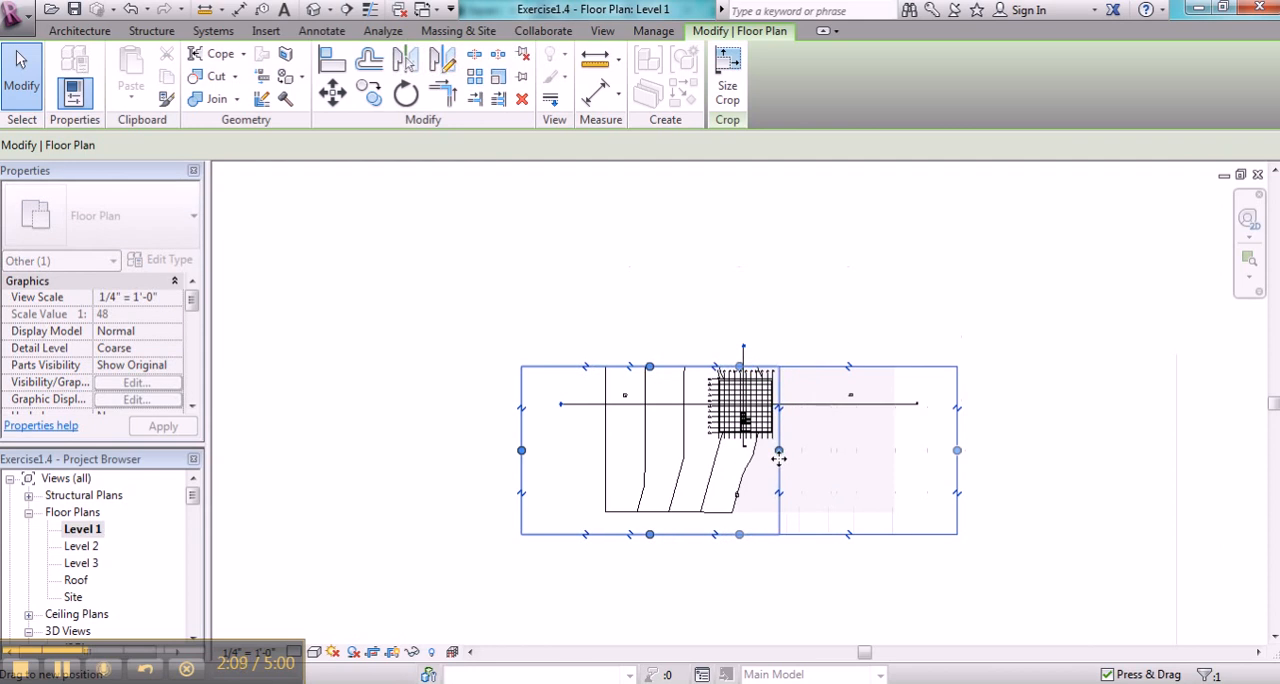
{"action": "left_click_drag", "start_coordinate": [650, 536], "coordinate": [648, 446]}
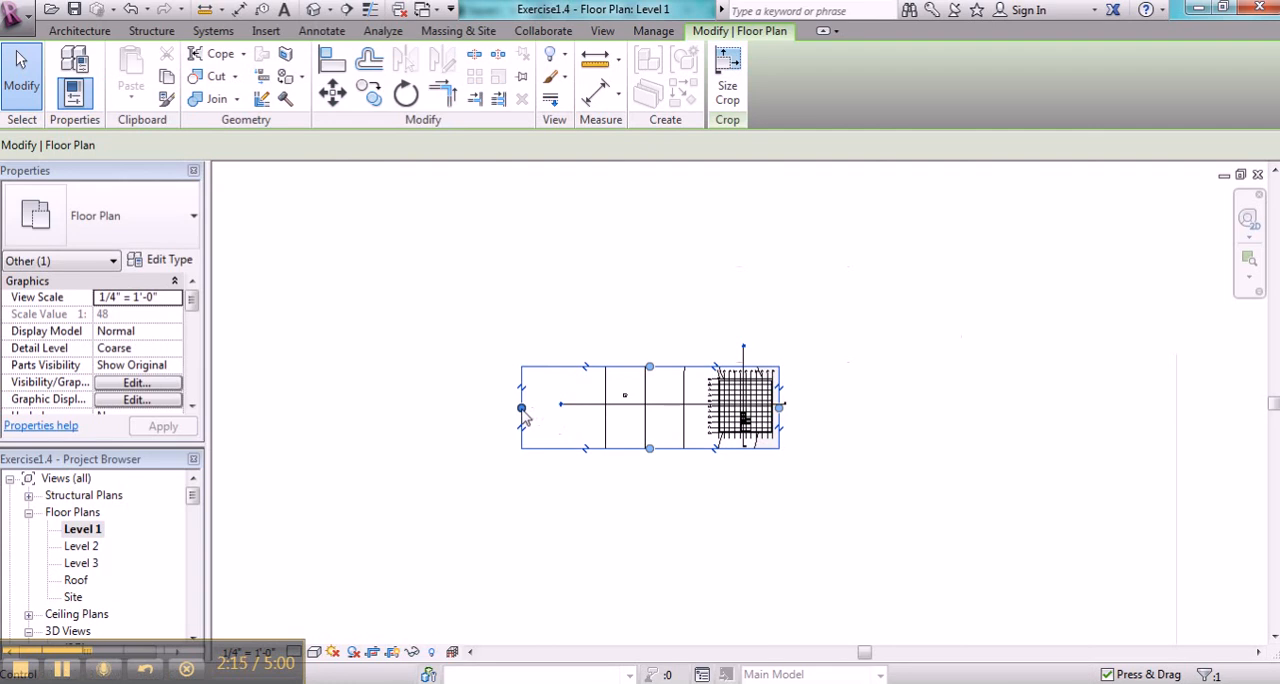
{"action": "left_click_drag", "start_coordinate": [522, 409], "coordinate": [700, 414]}
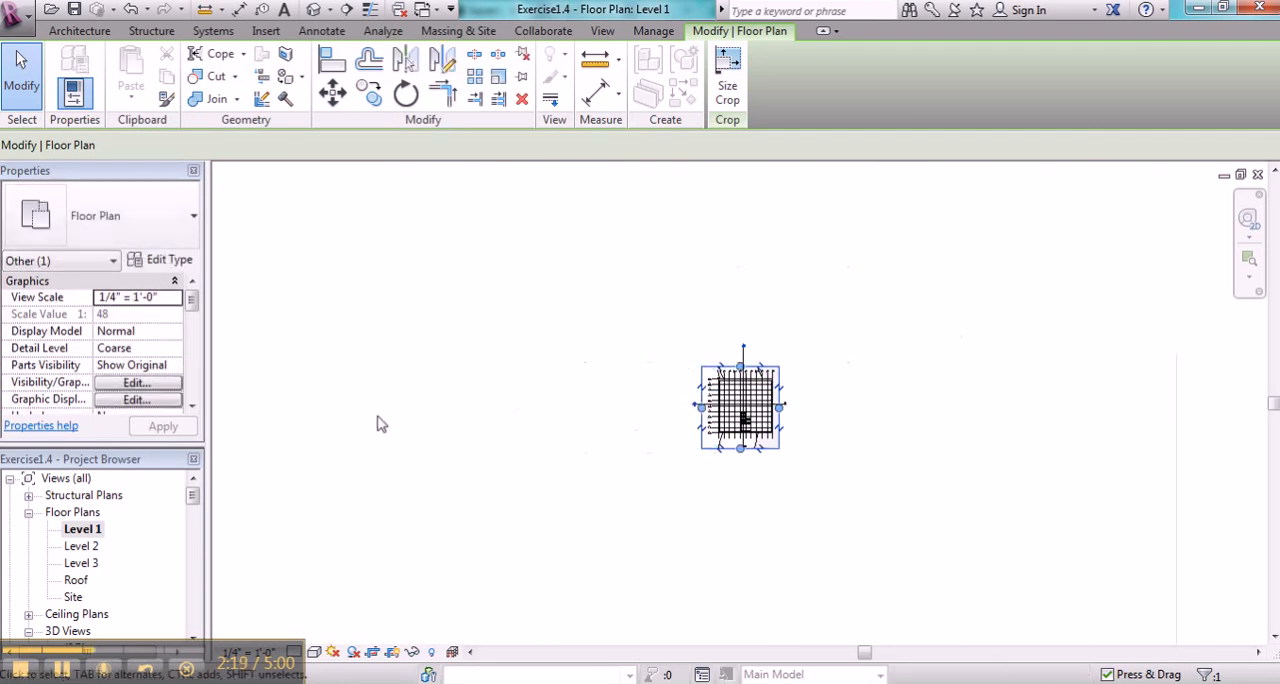
{"action": "left_click", "coordinate": [380, 423]}
- Open sheet A101 and place the cropped Level 1 floor plan in the left half of its drawing area
{"action": "scroll", "coordinate": [195, 595], "scroll_direction": "down", "scroll_amount": 5}
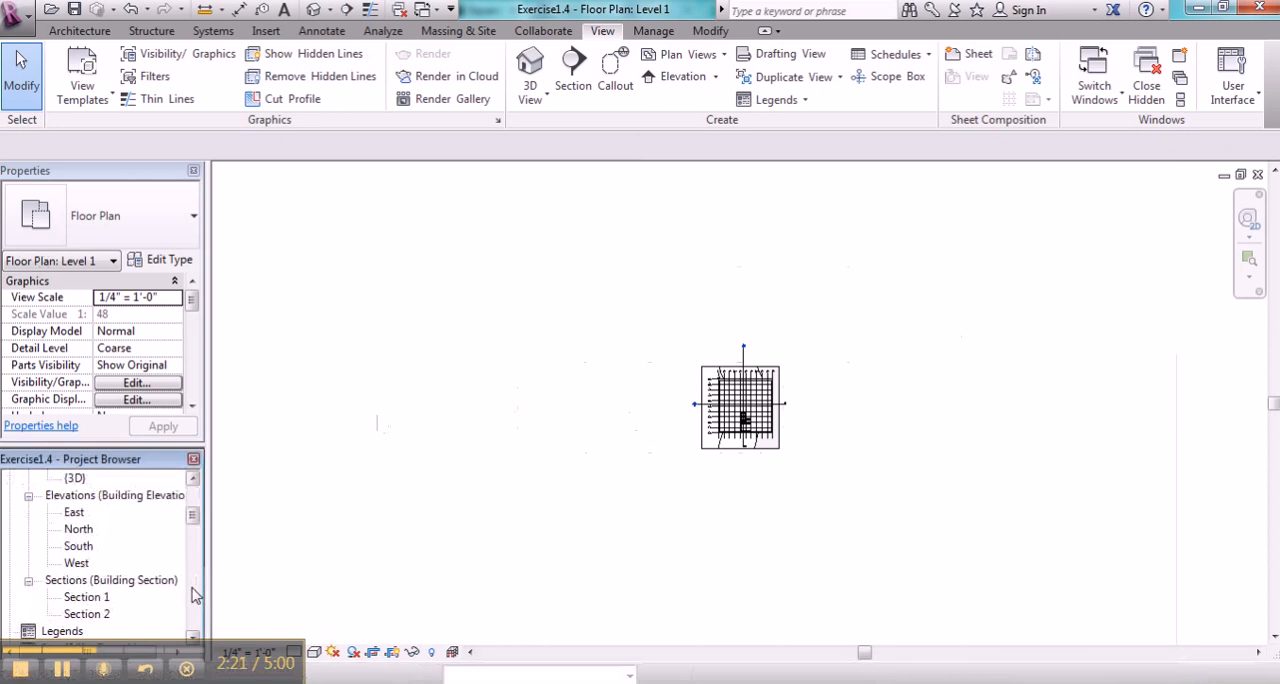
{"action": "double_click", "coordinate": [72, 513]}
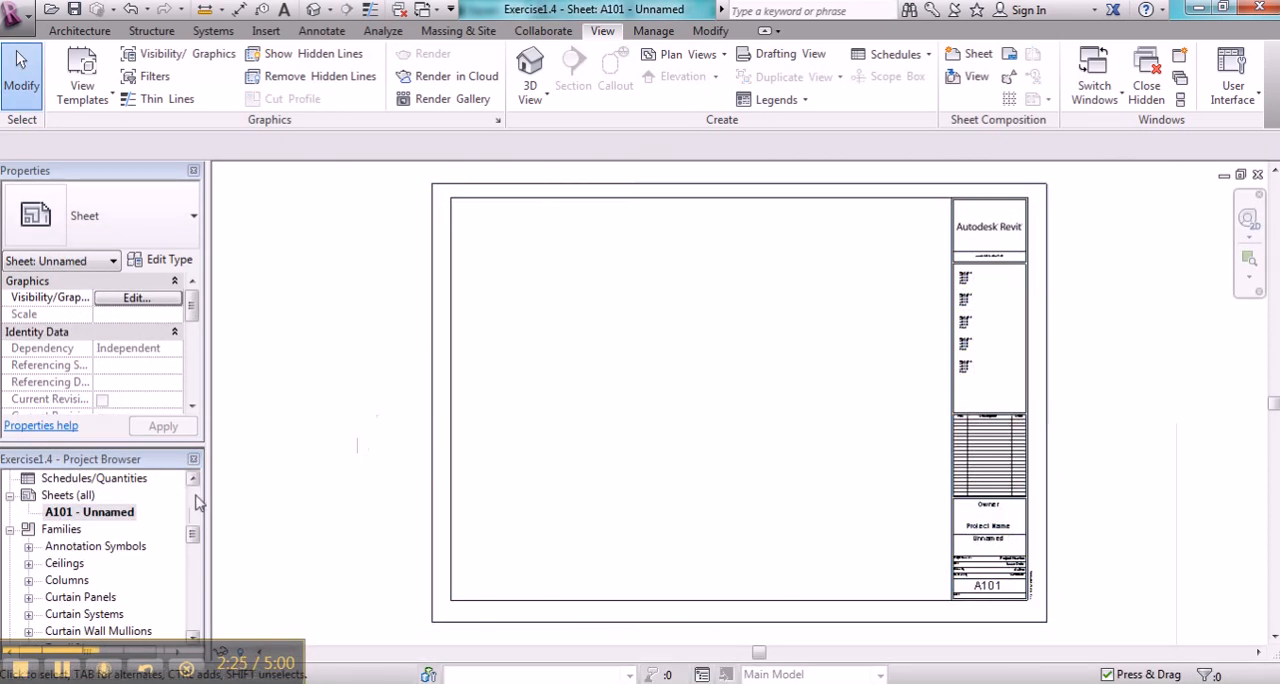
{"action": "scroll", "coordinate": [197, 503], "scroll_direction": "up", "scroll_amount": 5}
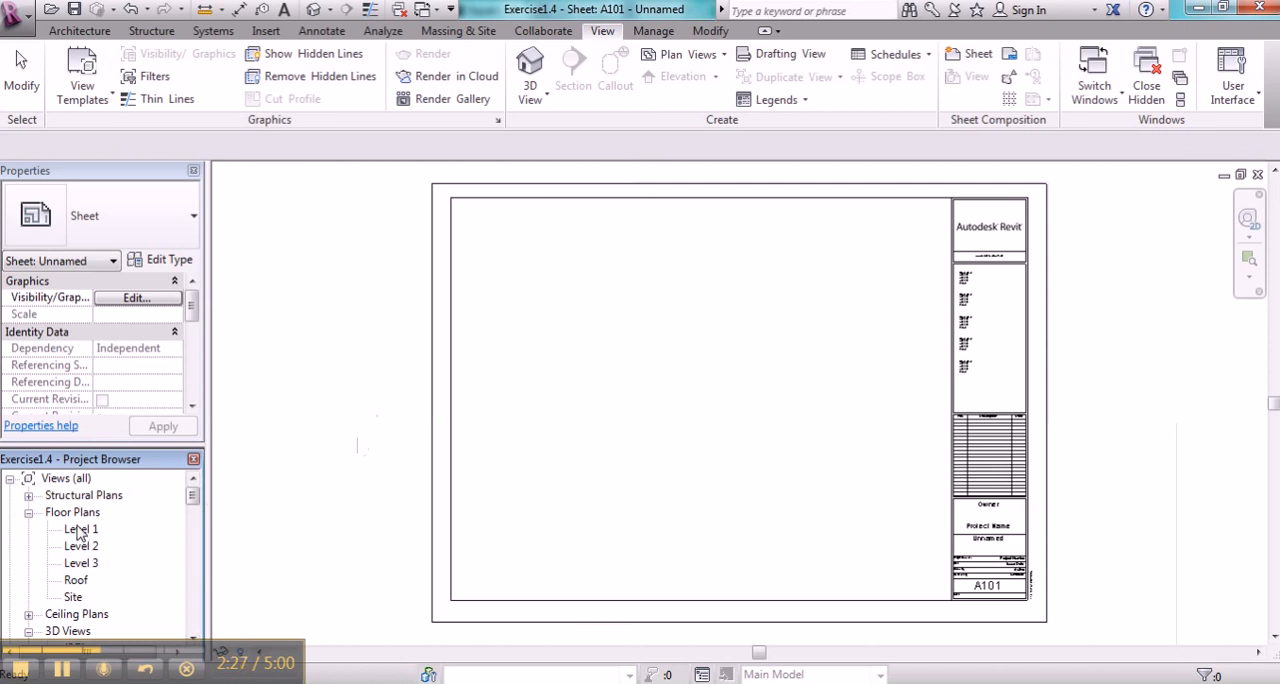
{"action": "left_click", "coordinate": [80, 530]}
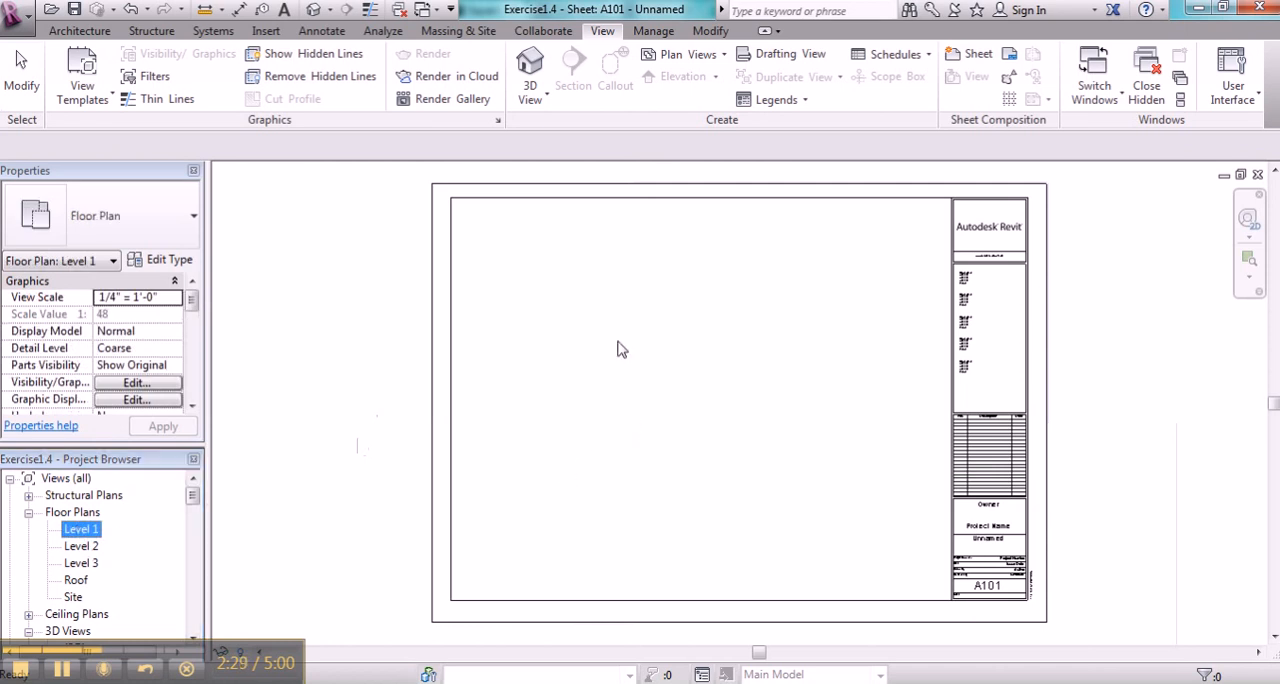
{"action": "left_click_drag", "start_coordinate": [617, 349], "coordinate": [620, 349]}
{"action": "left_click", "coordinate": [615, 390]}
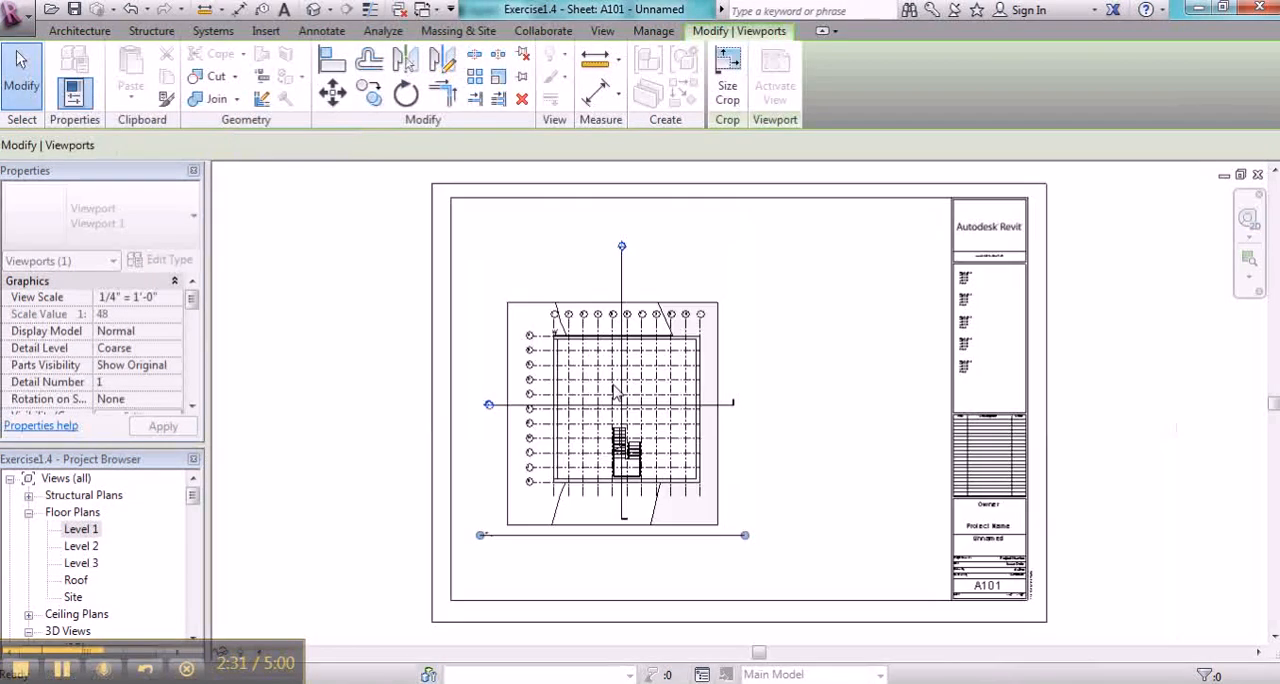
{"action": "left_click", "coordinate": [300, 374]}
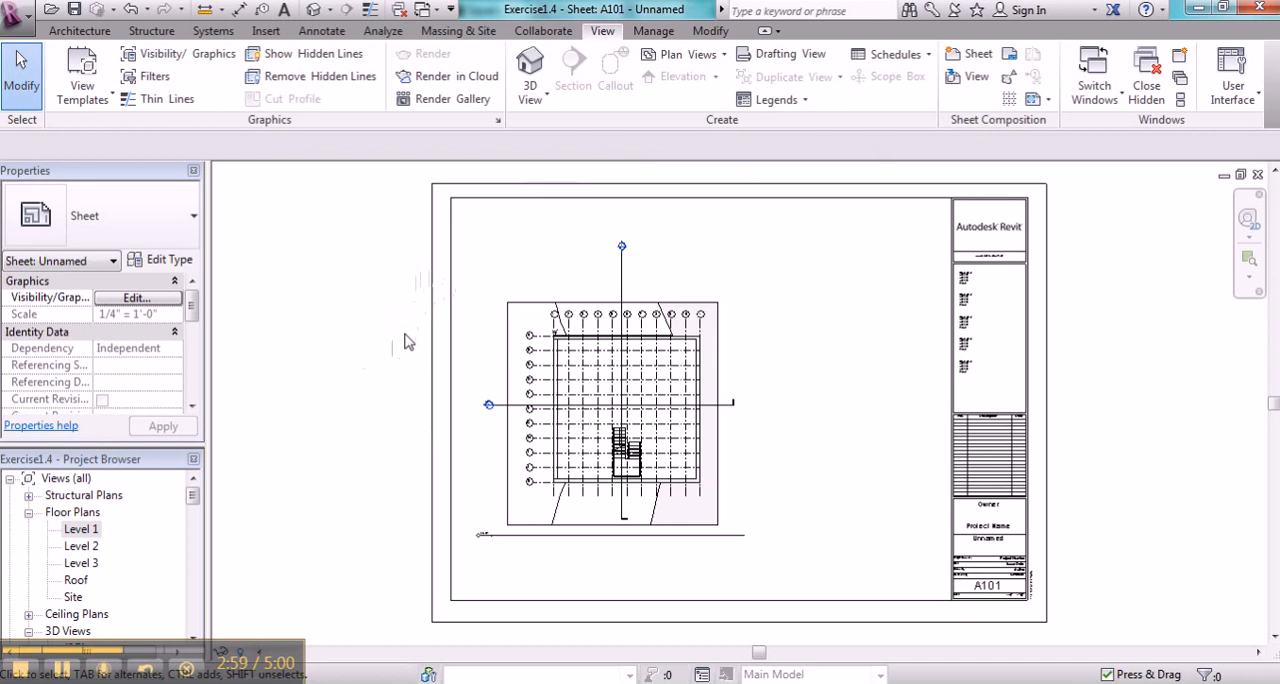
- Load the C 17 x 22 Horizontal titleblock from the US Imperial Titleblocks library folder and create a new sheet with it
{"action": "left_click", "coordinate": [62, 676]}
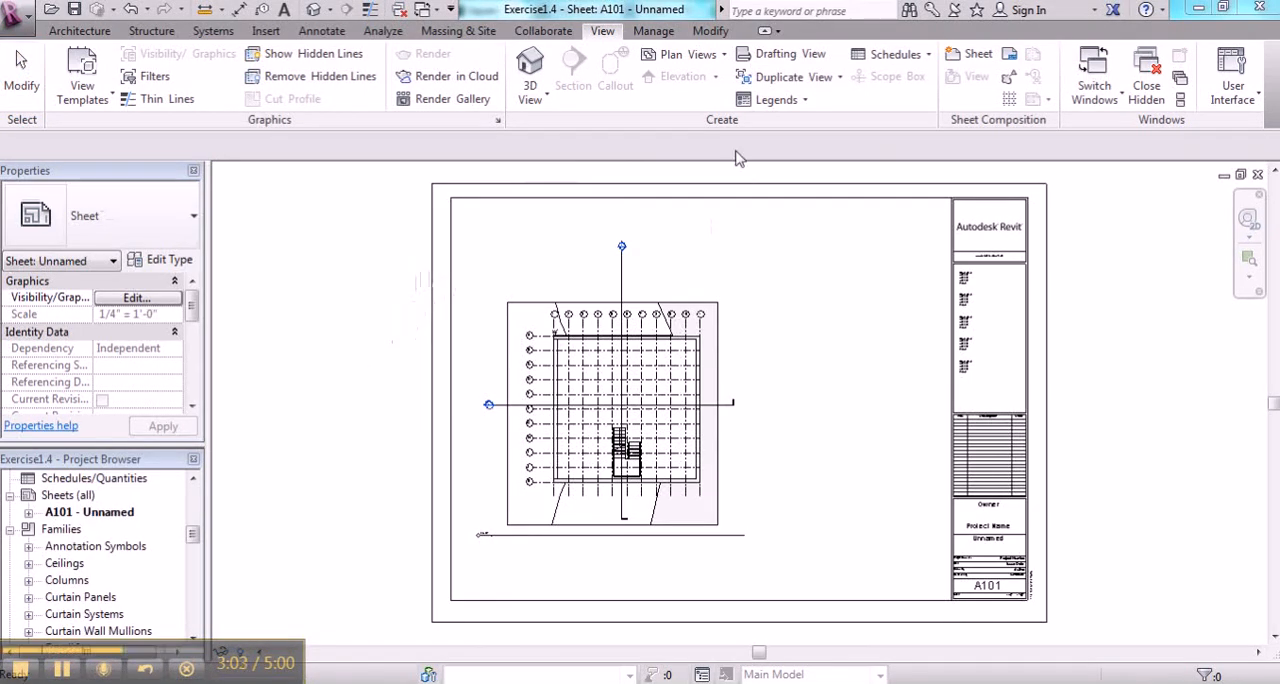
{"action": "left_click", "coordinate": [970, 56]}
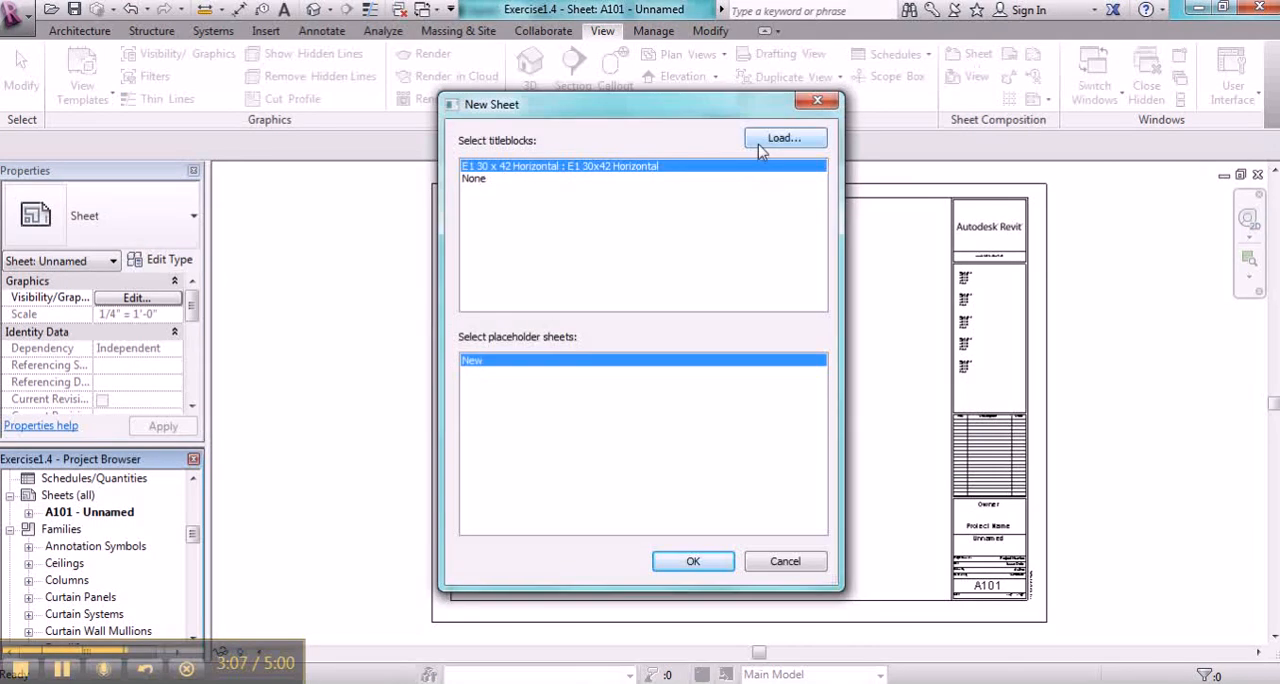
{"action": "left_click", "coordinate": [757, 146]}
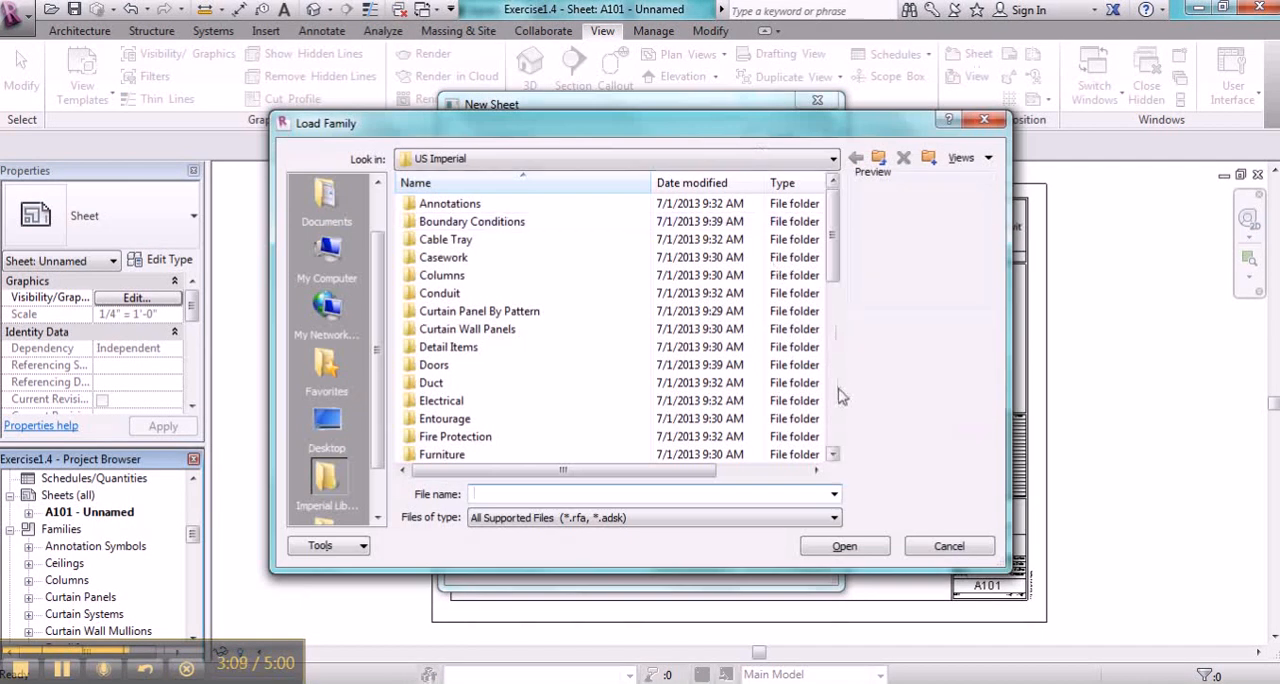
{"action": "left_click", "coordinate": [836, 431]}
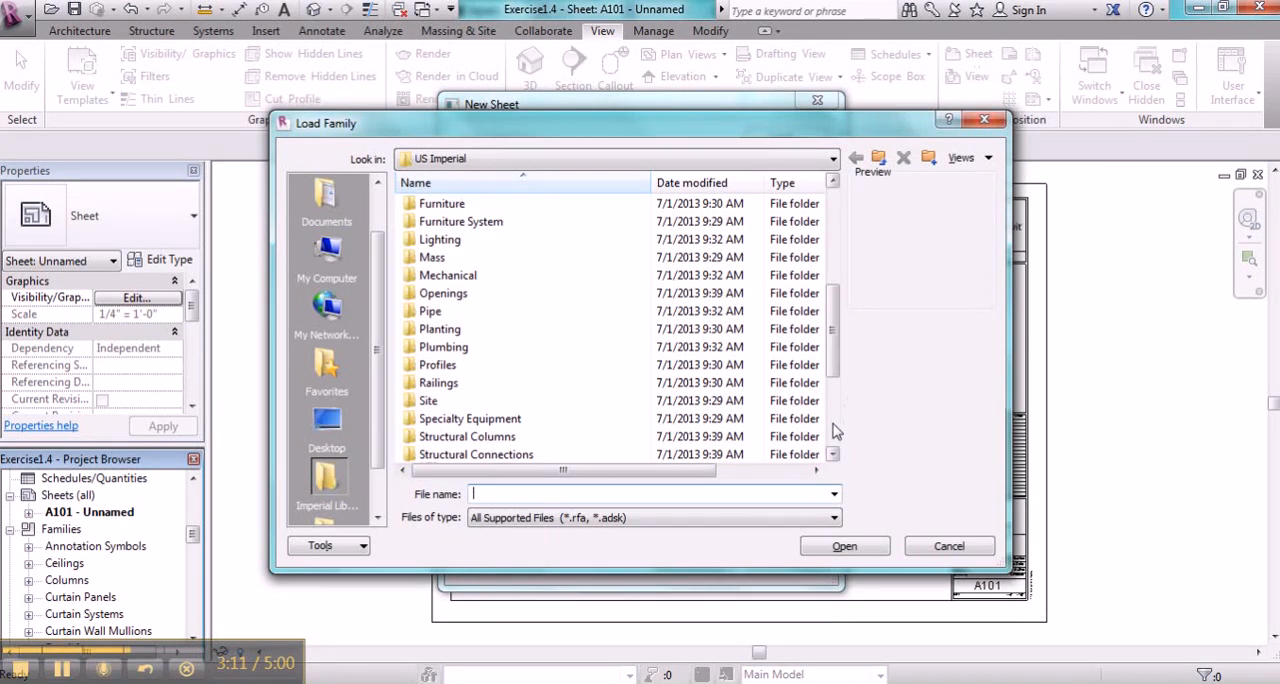
{"action": "left_click", "coordinate": [836, 431]}
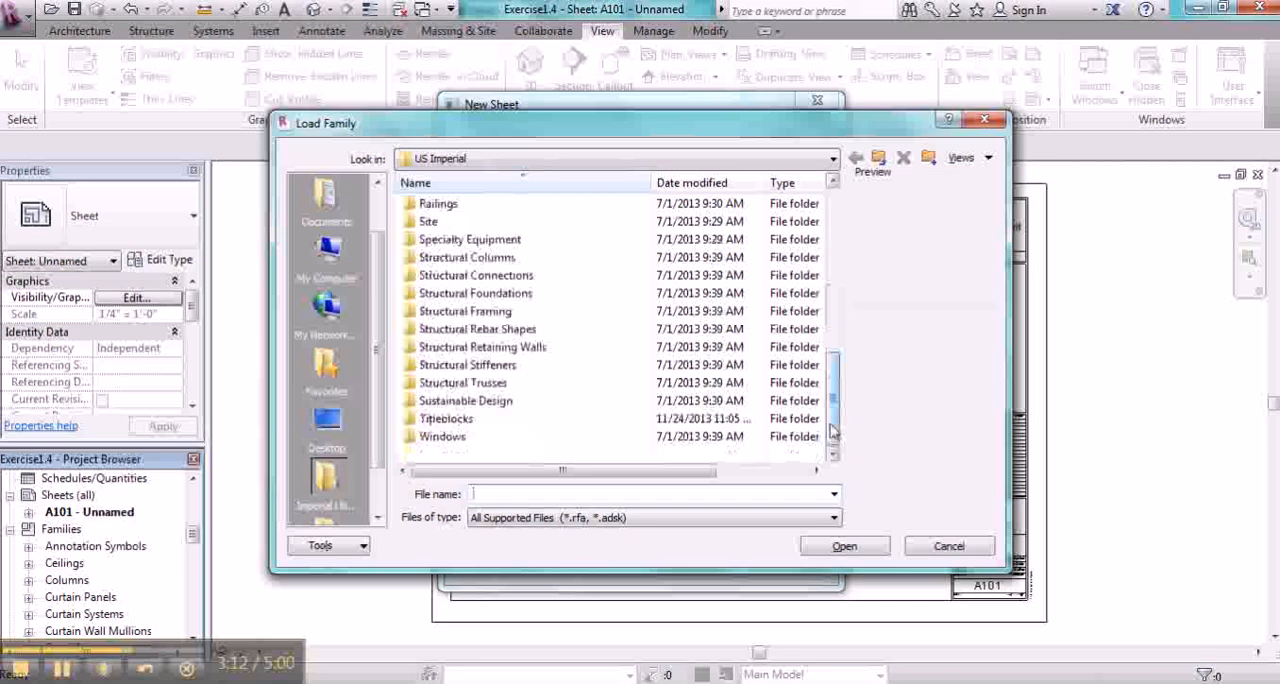
{"action": "double_click", "coordinate": [440, 420]}
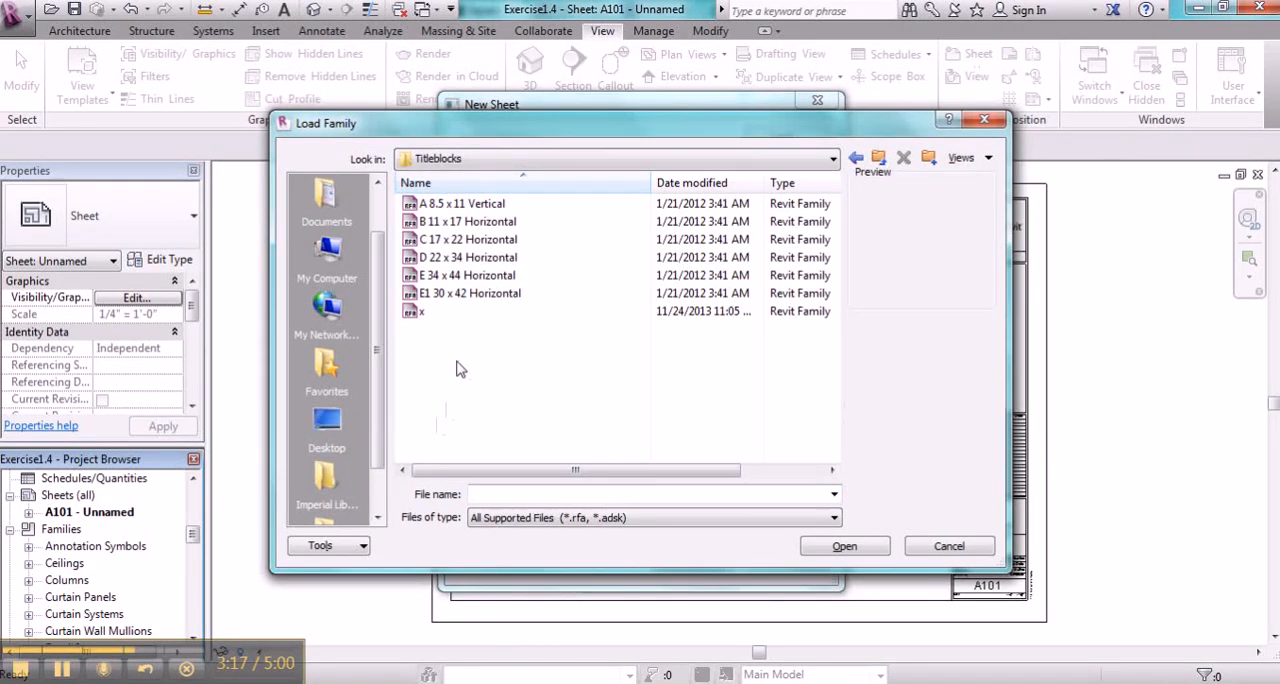
{"action": "left_click", "coordinate": [445, 245]}
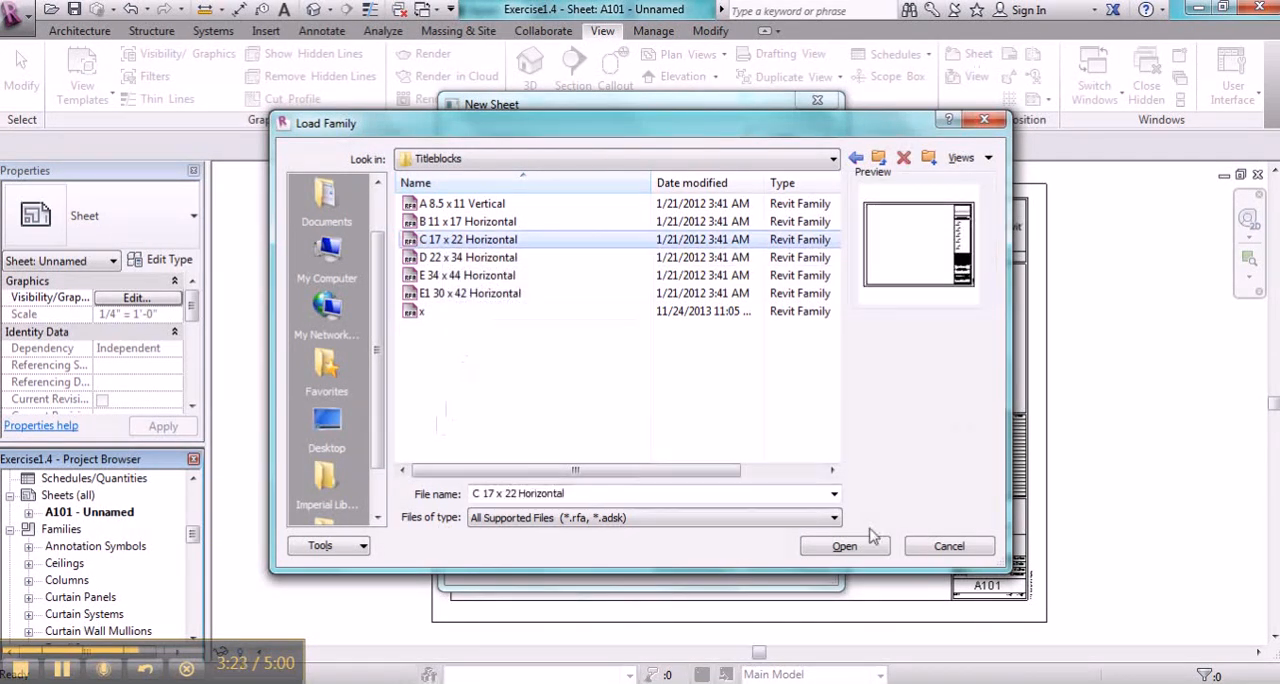
{"action": "left_click", "coordinate": [845, 548]}
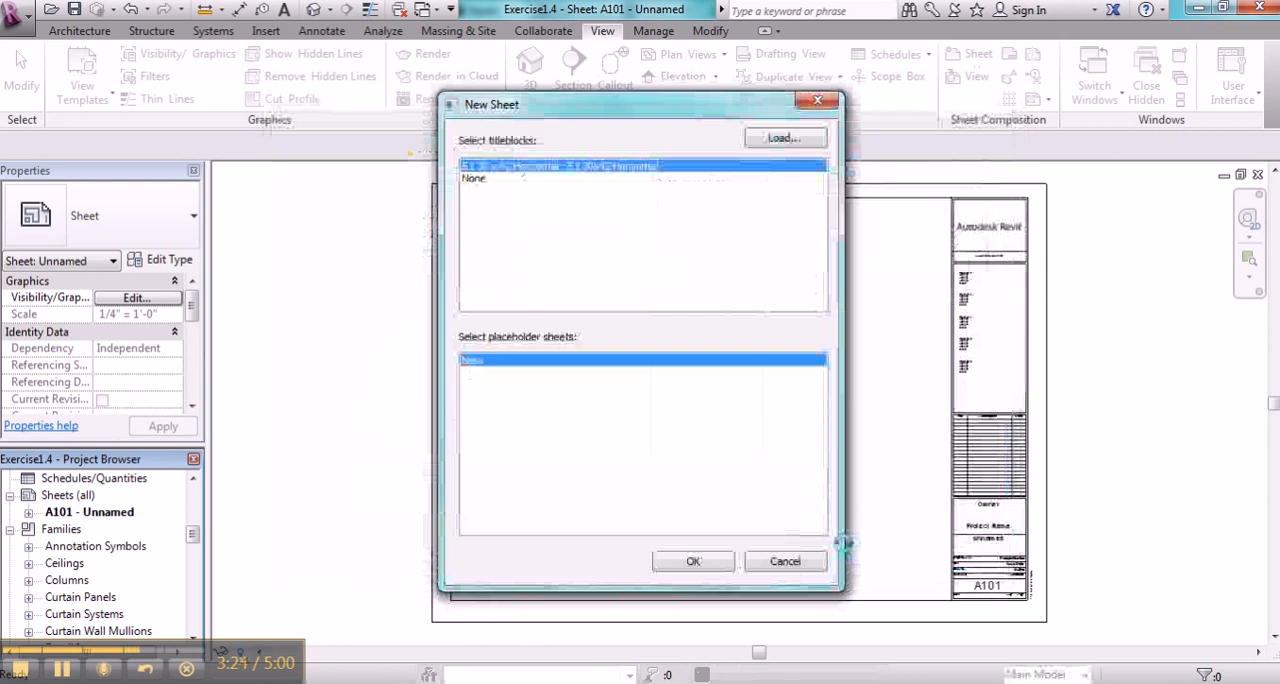
{"action": "left_click", "coordinate": [686, 562]}
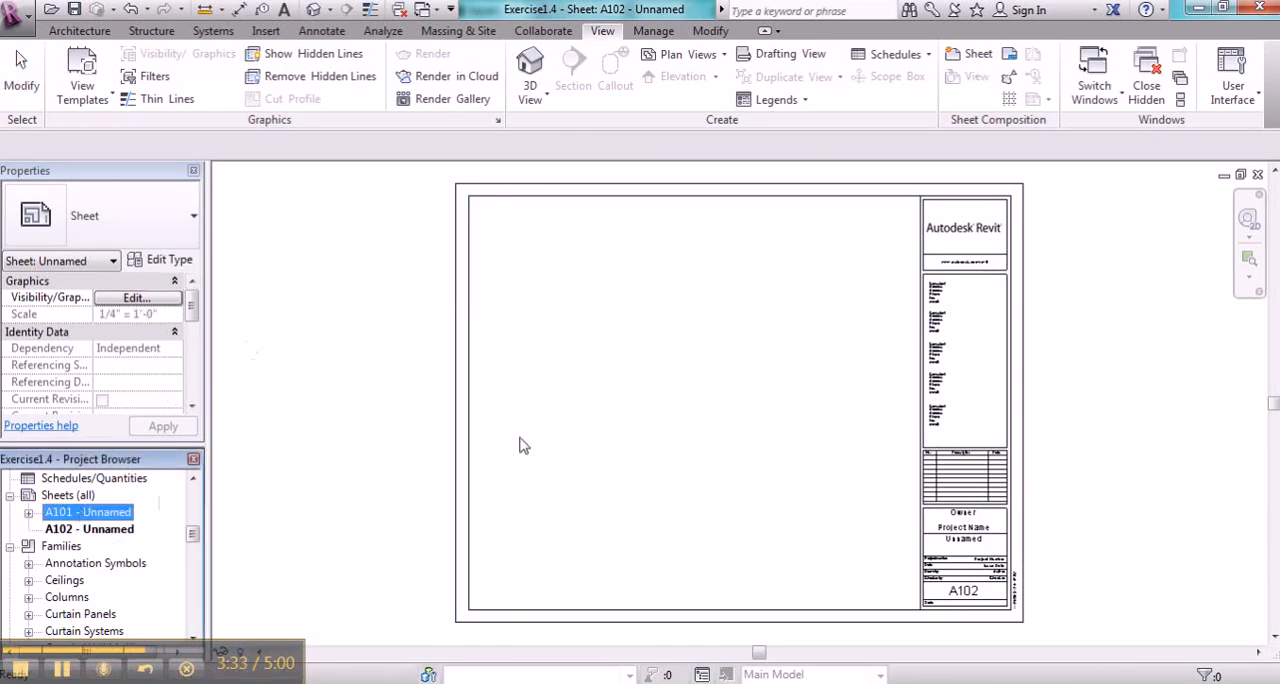
- Open sheet A101 and delete the Level 1 floor plan viewport from it
{"action": "double_click", "coordinate": [116, 514]}
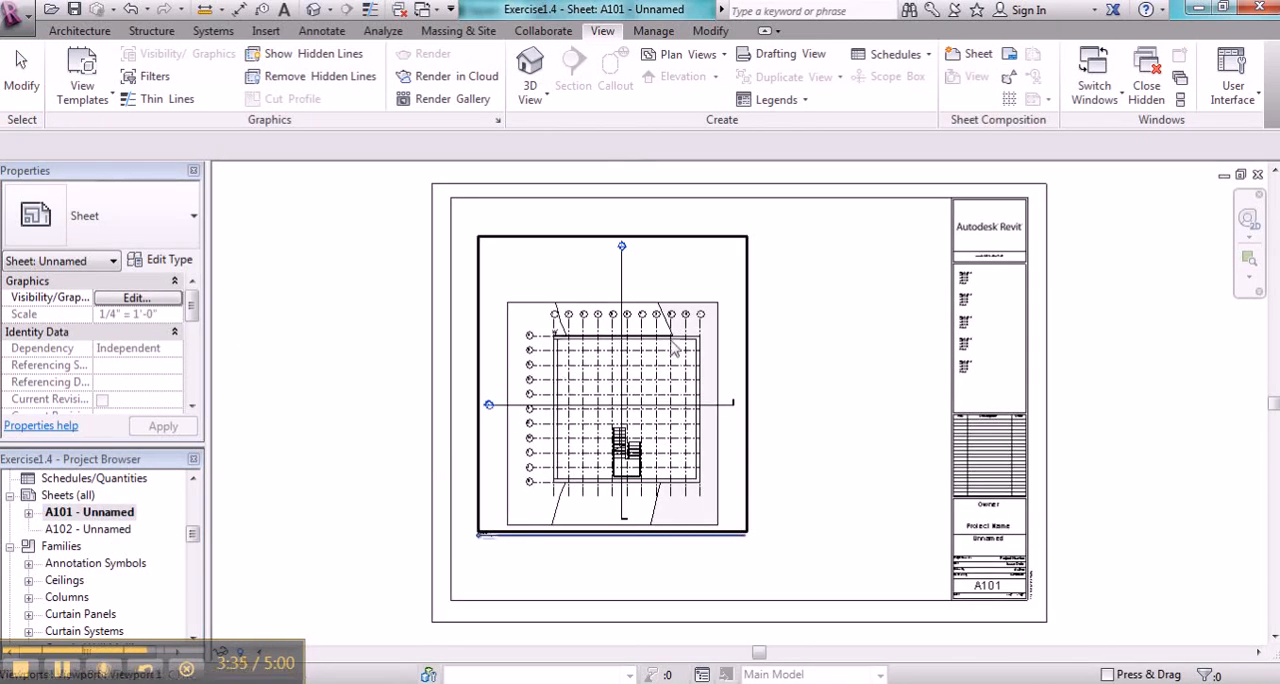
{"action": "left_click", "coordinate": [720, 357]}
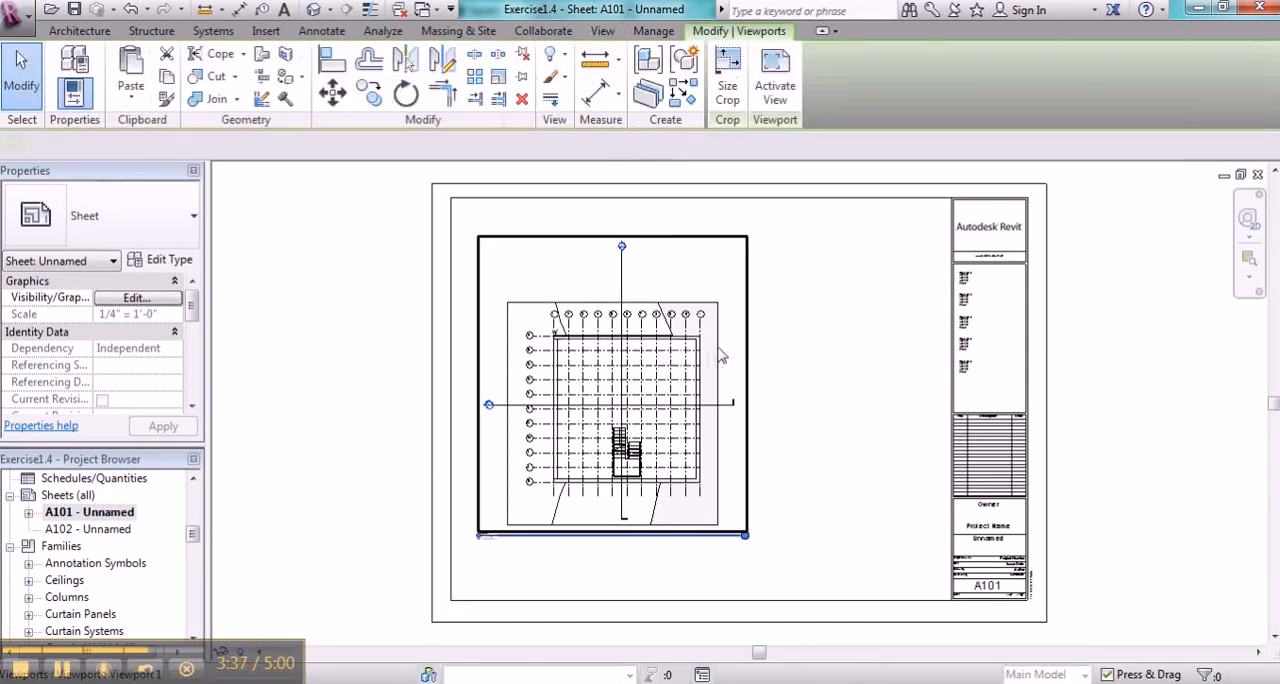
{"action": "key", "text": "Delete"}
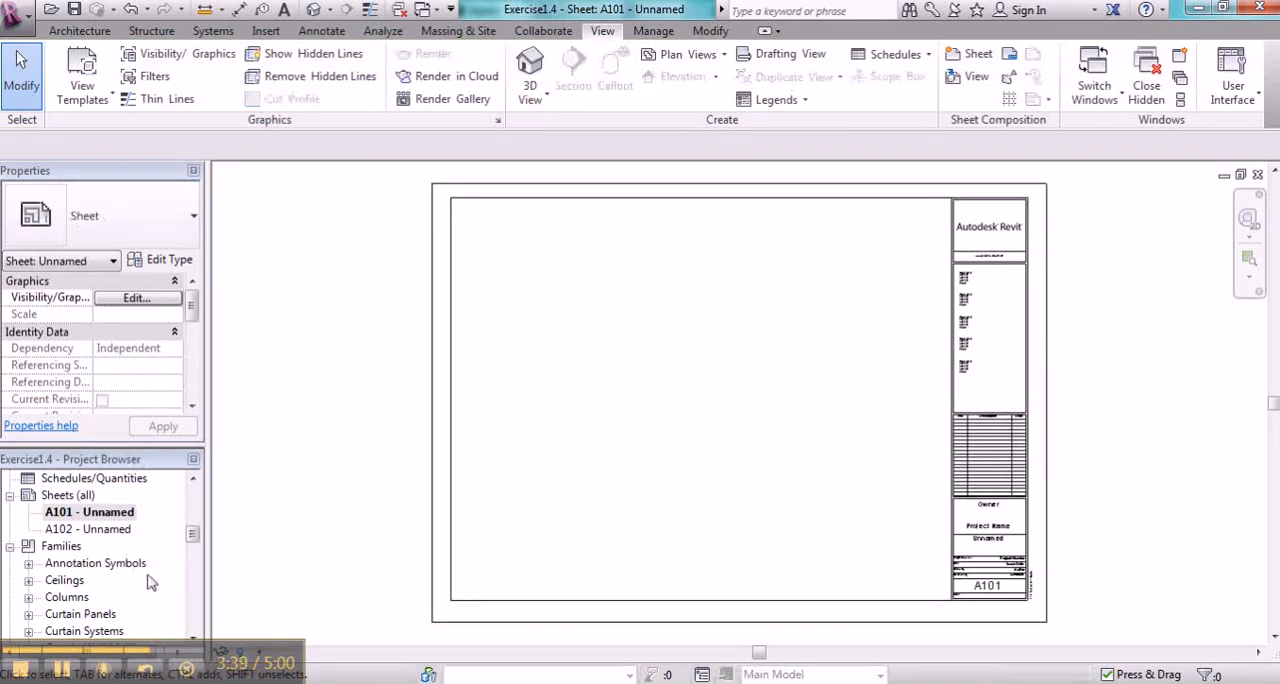
- Open sheet A102, place the Level 1 floor plan in the drawing area, and nudge its viewport slightly upward
{"action": "double_click", "coordinate": [115, 529]}
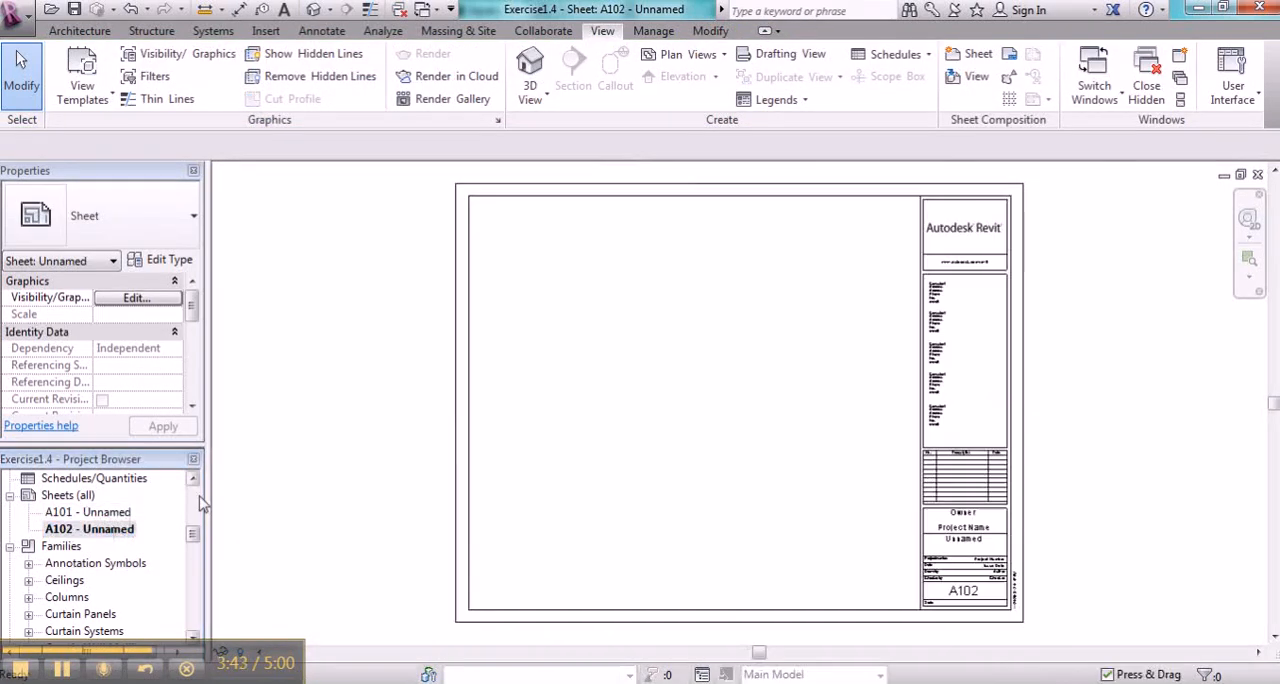
{"action": "scroll", "coordinate": [196, 500], "scroll_direction": "up", "scroll_amount": 10}
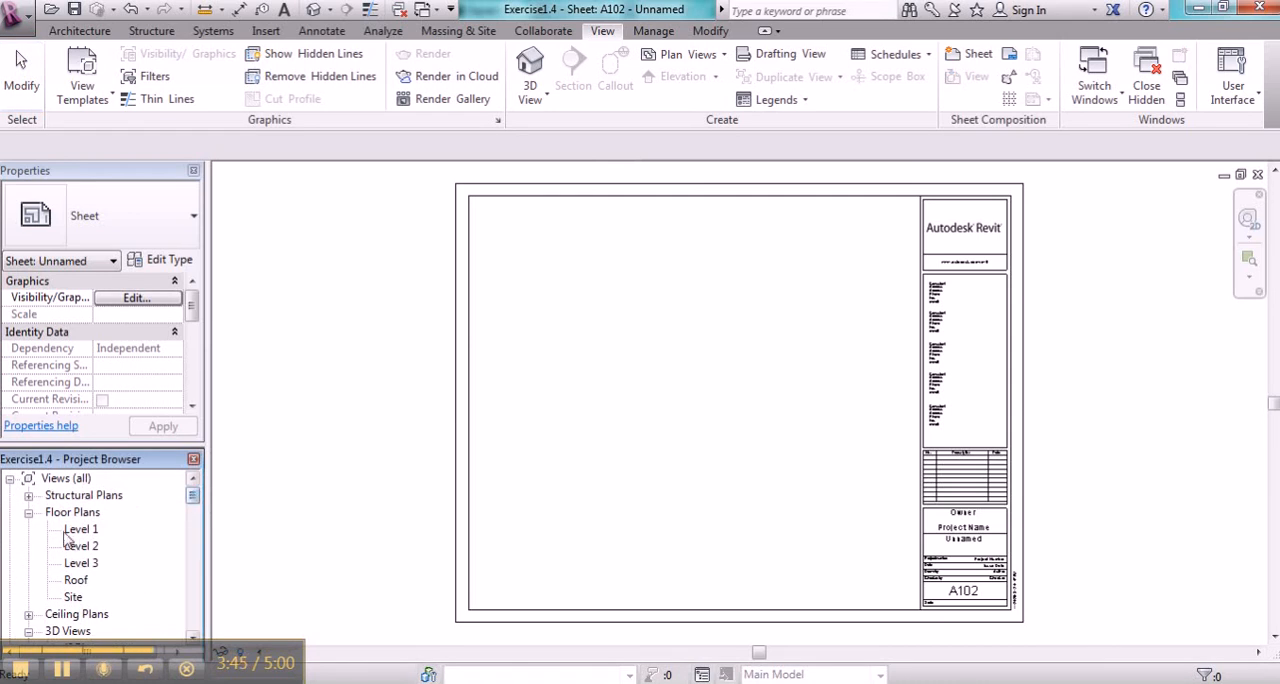
{"action": "left_click", "coordinate": [72, 530]}
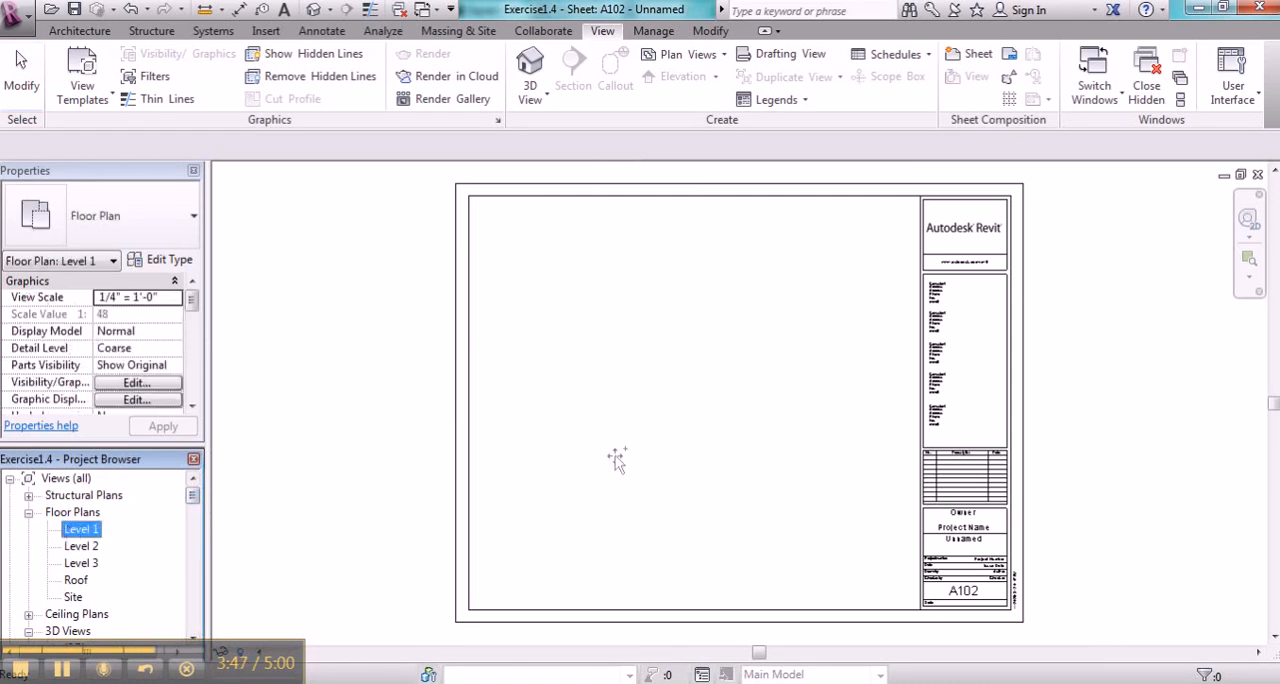
{"action": "left_click", "coordinate": [636, 406]}
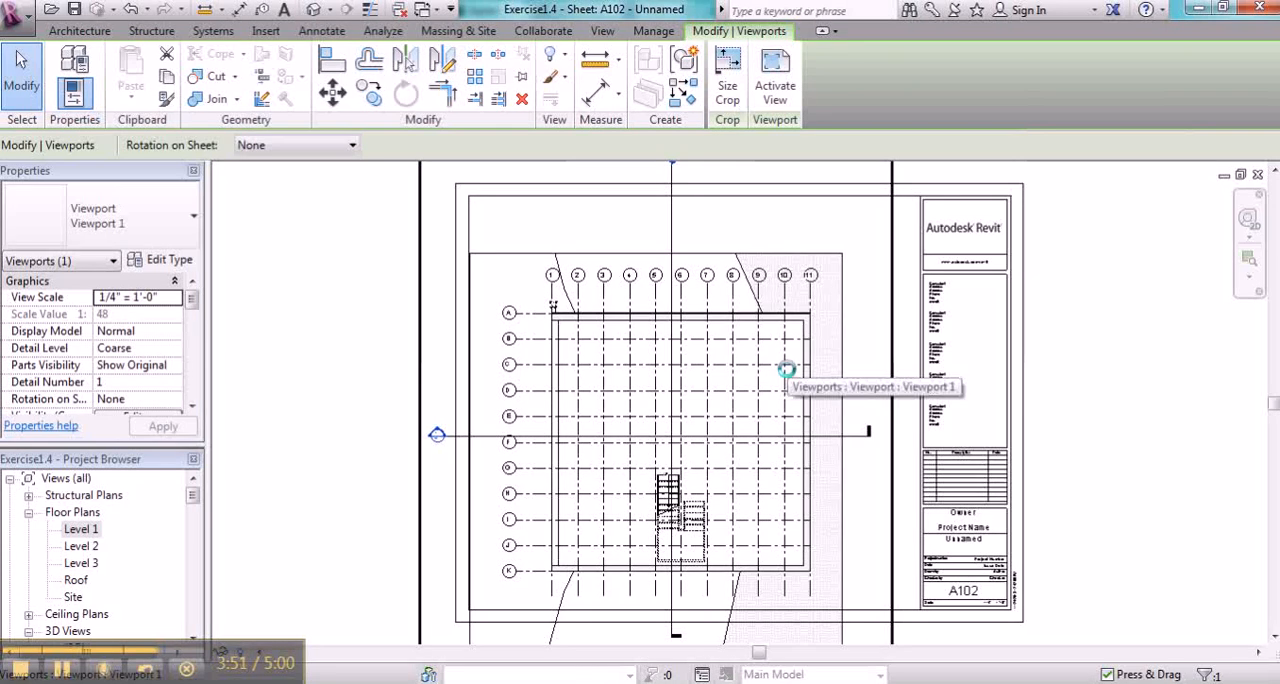
{"action": "key", "text": "Up"}
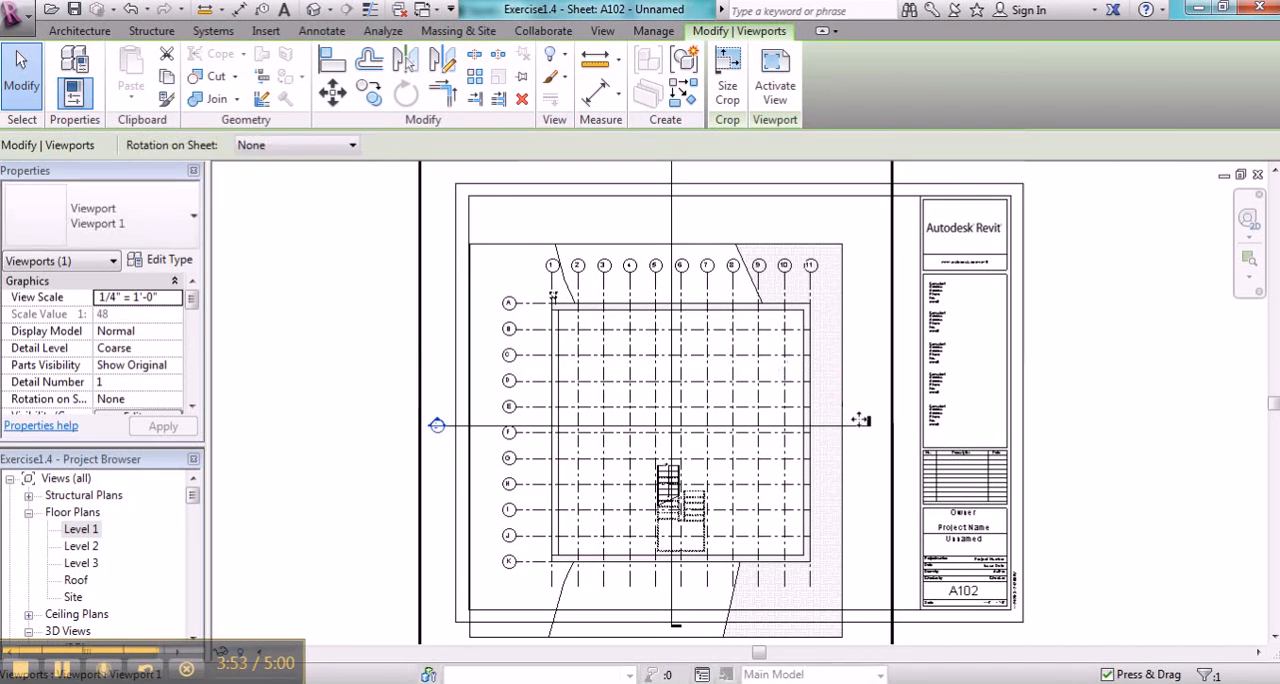